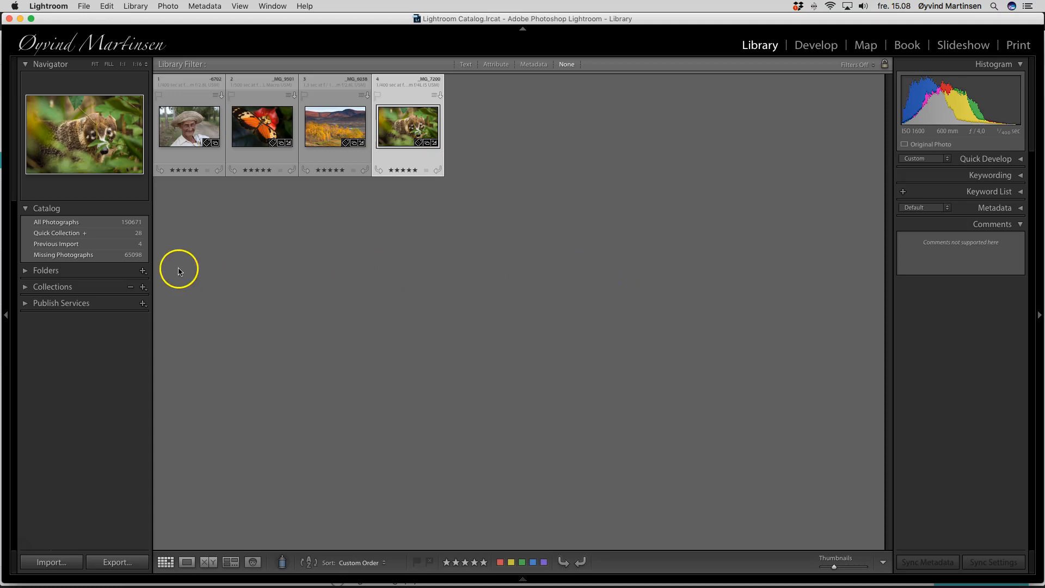
Step: Expand the Folders panel, browse the drive's year folders and open the 2012 folder's dated subfolders, then collapse Folders
click(26, 271)
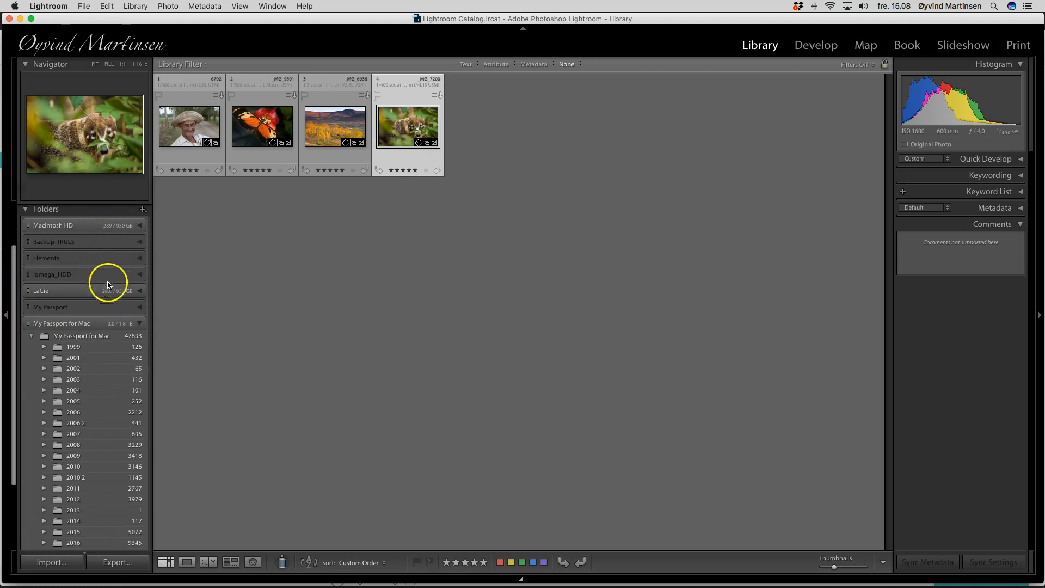
scroll(109, 332, down, 2)
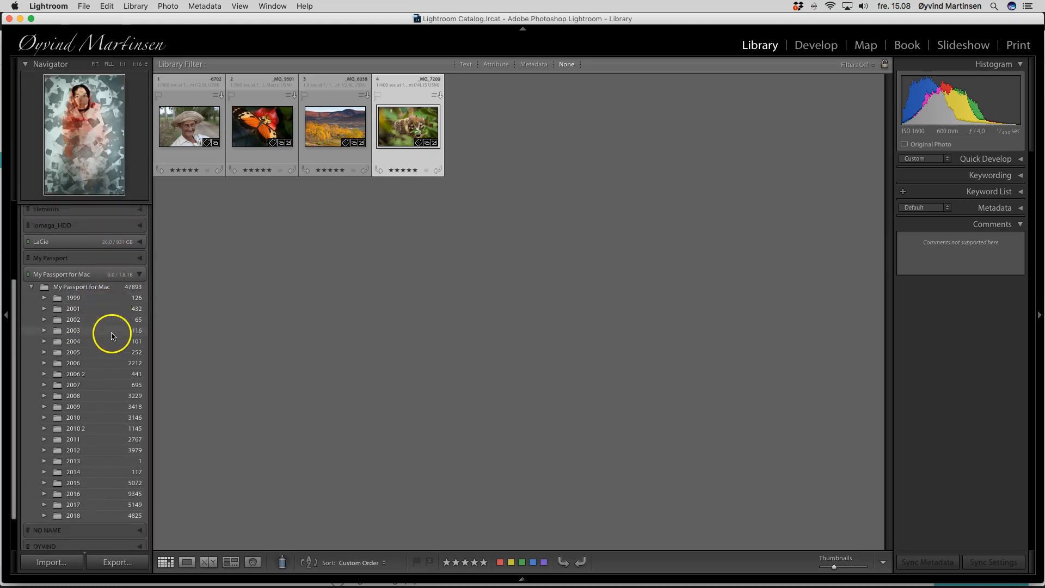
scroll(111, 336, down, 2)
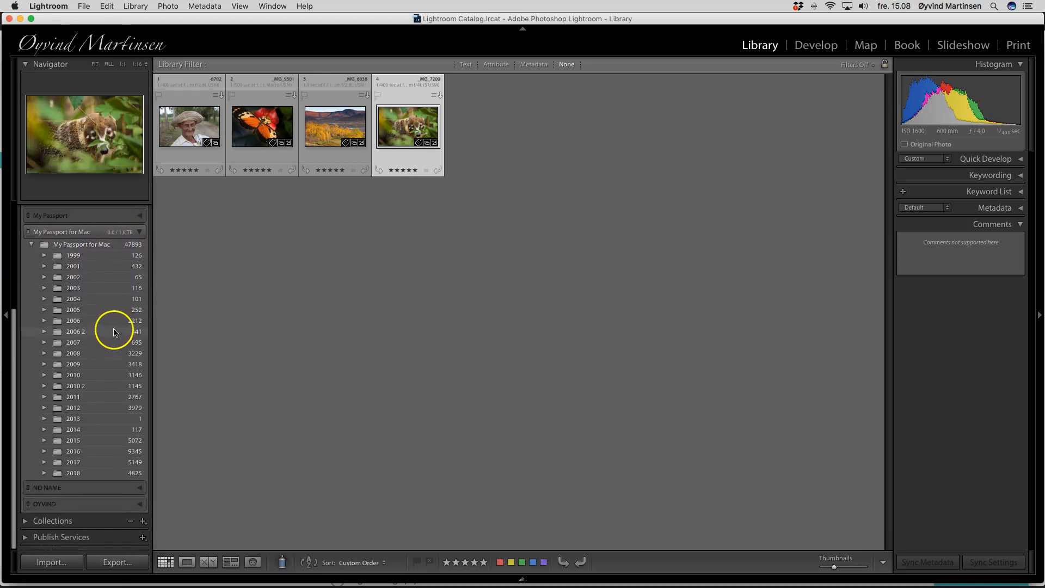
click(45, 409)
scroll(105, 431, down, 8)
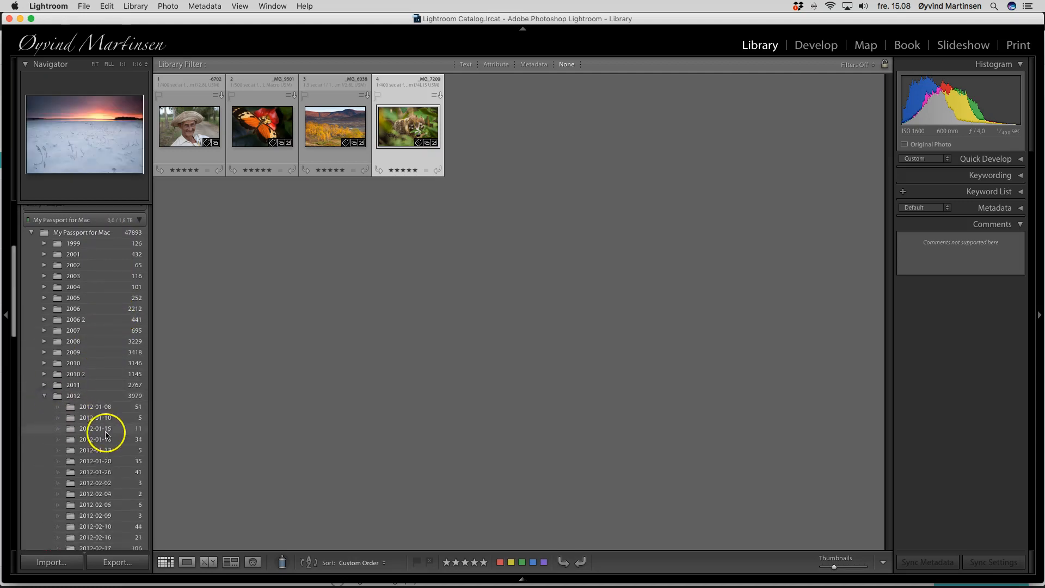
scroll(107, 434, down, 3)
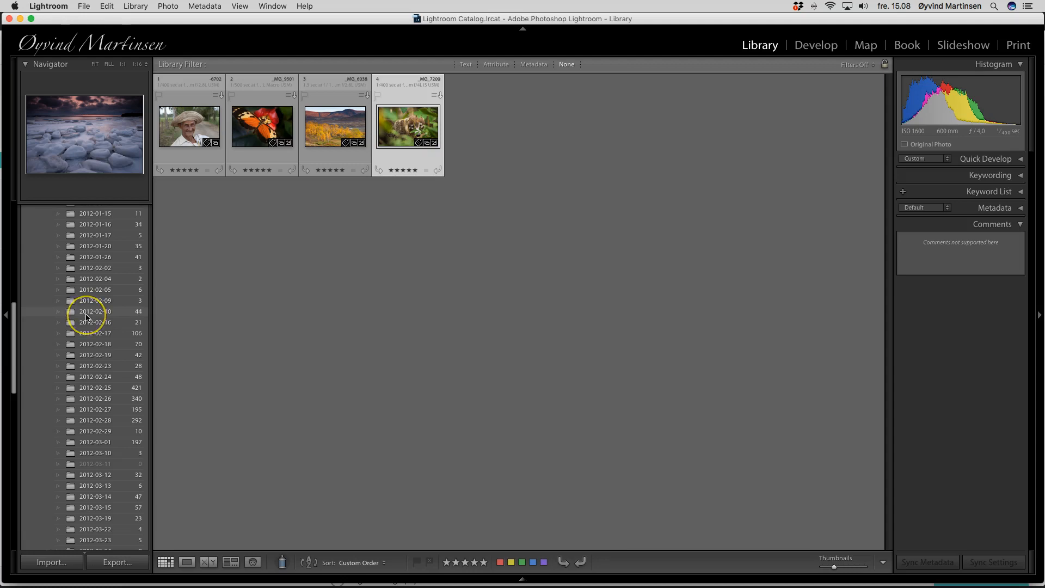
scroll(90, 297, up, 10)
scroll(89, 298, down, 10)
scroll(90, 296, up, 5)
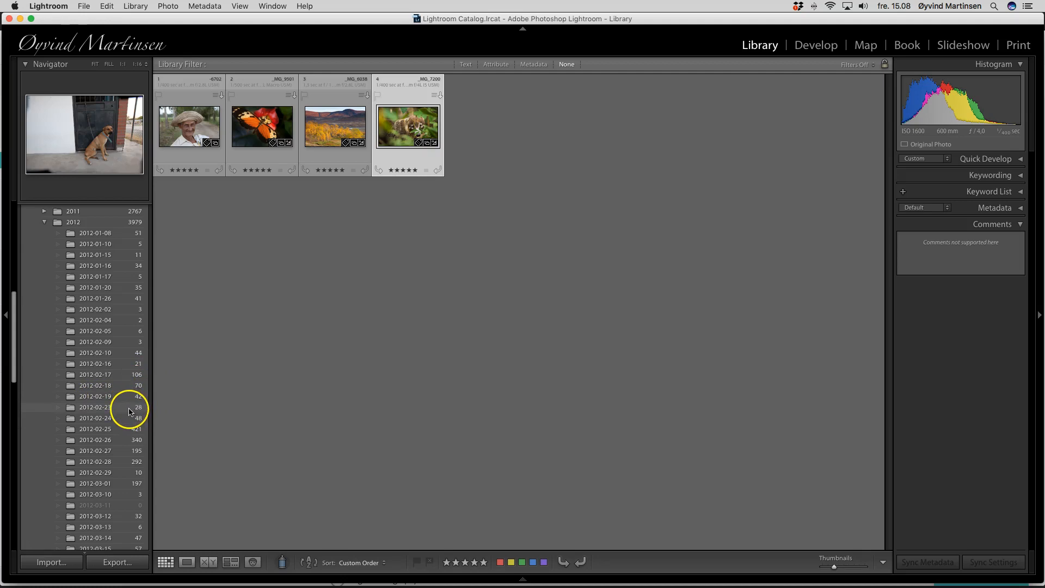
scroll(131, 411, up, 10)
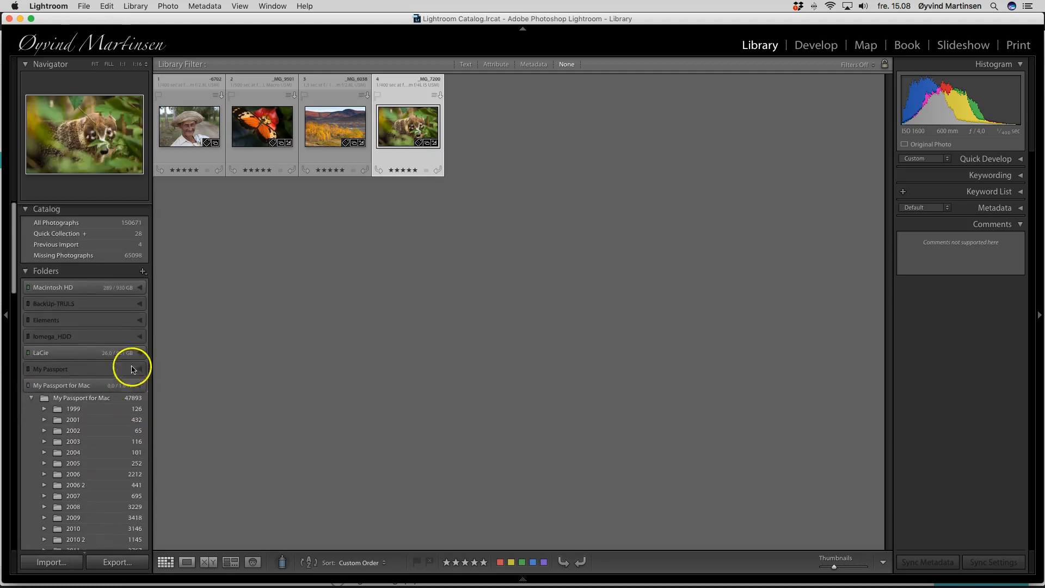
click(26, 271)
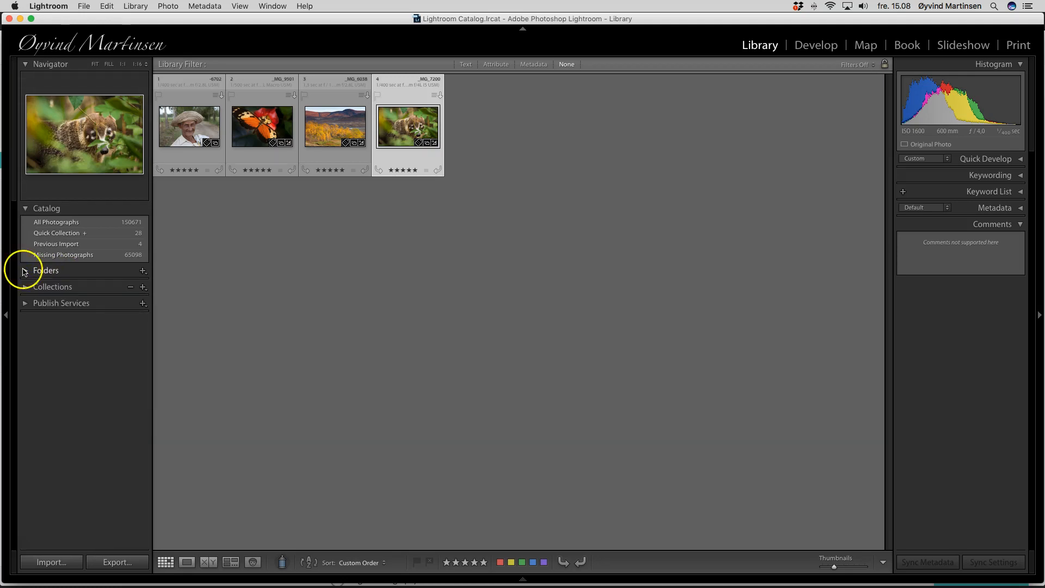
Step: Expand the Collections panel and create a new collection named Test
click(25, 287)
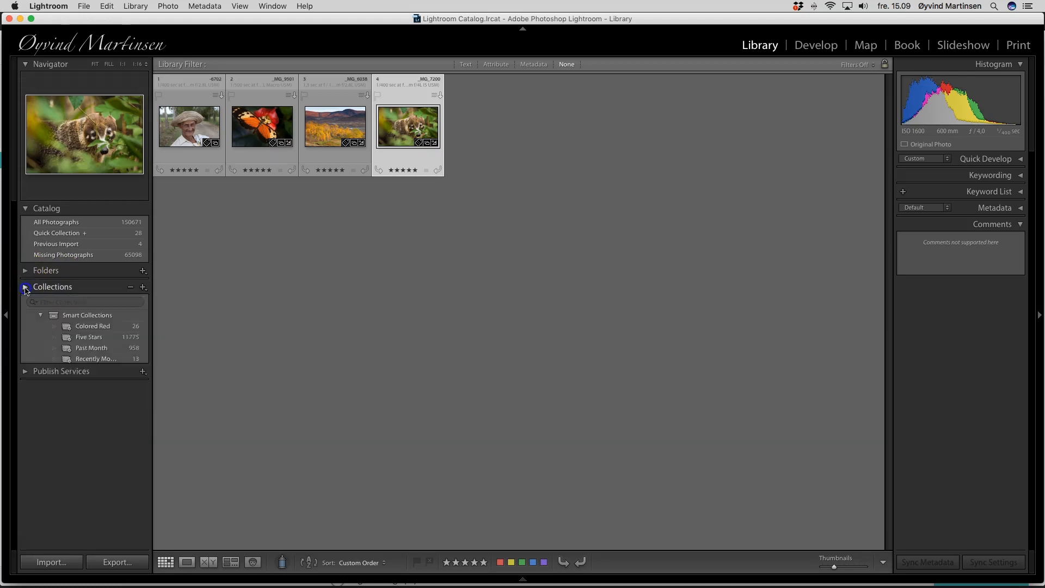
scroll(26, 291, up, 3)
scroll(68, 335, down, 10)
scroll(66, 339, down, 8)
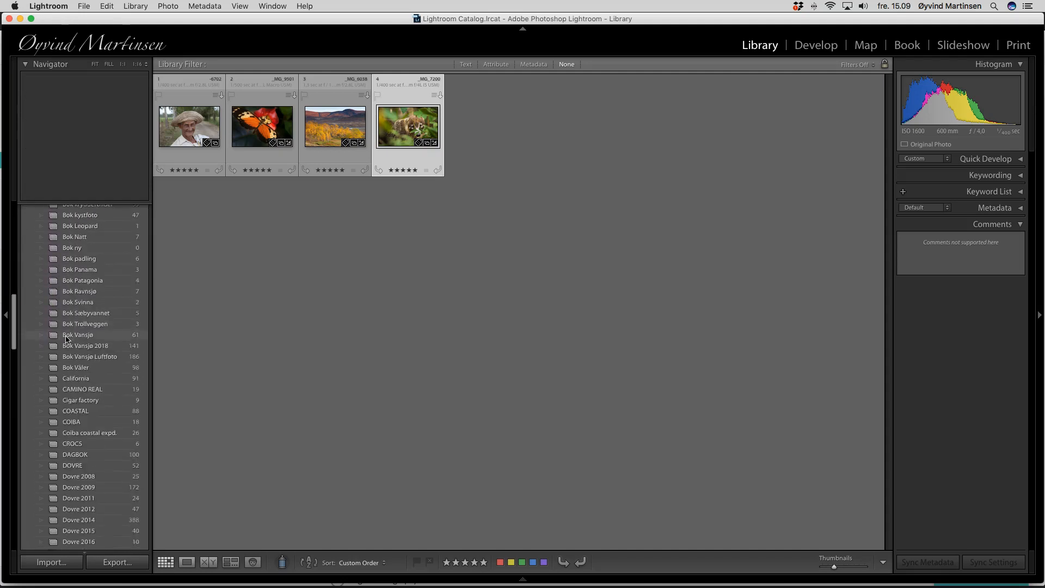
scroll(67, 339, up, 20)
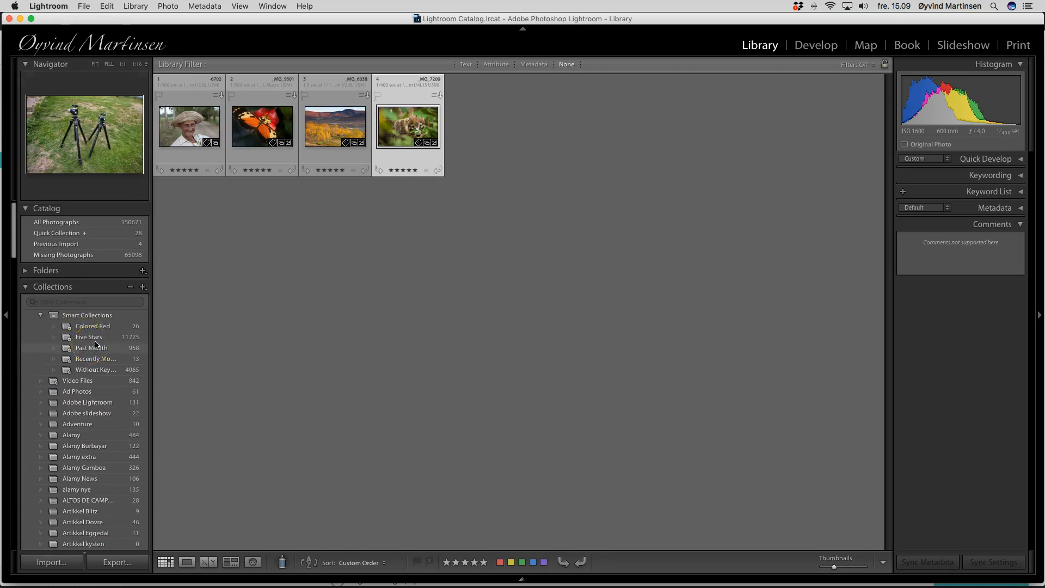
click(143, 287)
click(171, 300)
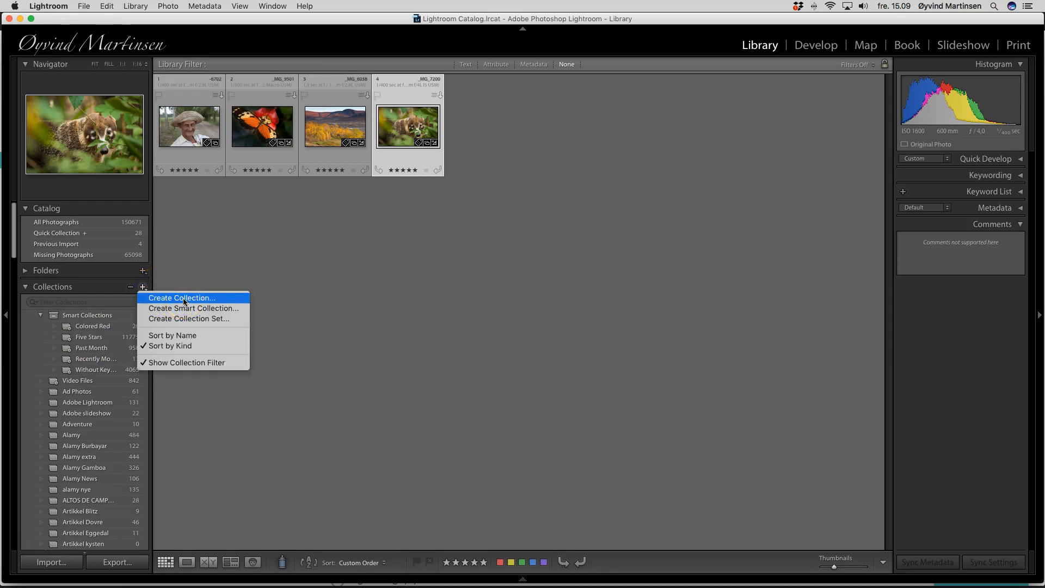
click(184, 300)
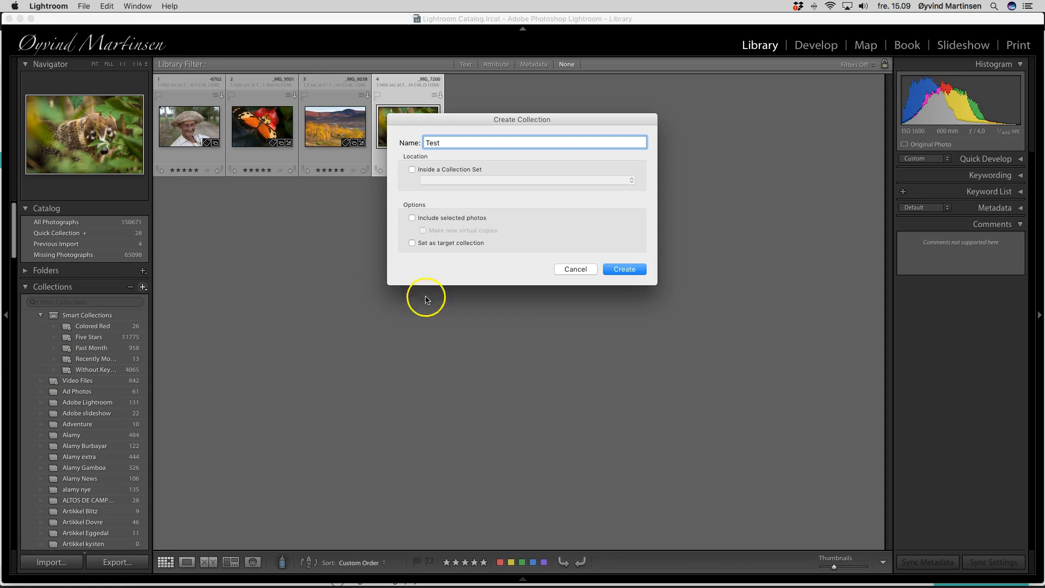
click(622, 270)
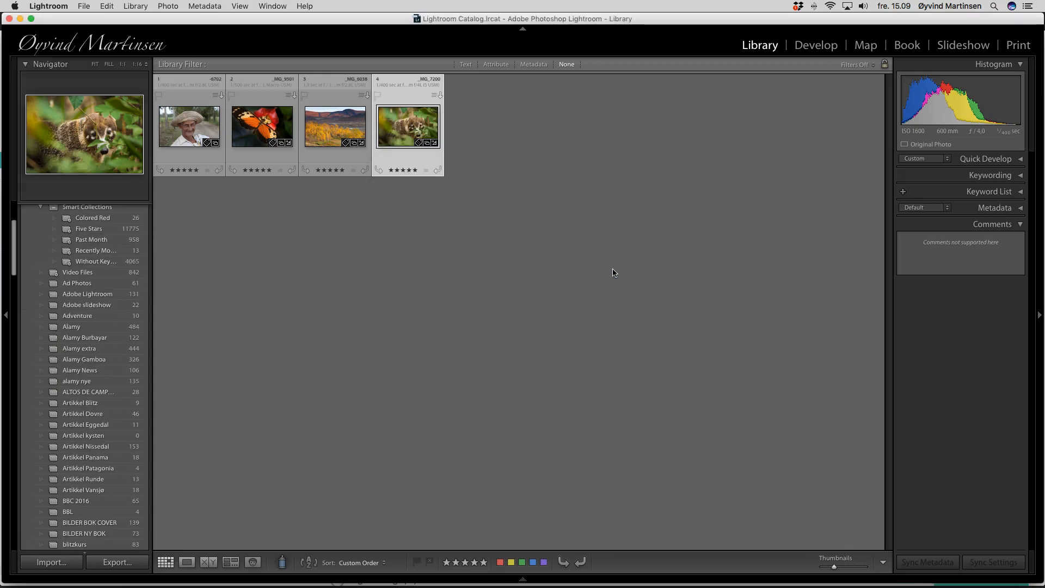
Step: Add all four photos in the grid to the Test collection
scroll(105, 415, down, 20)
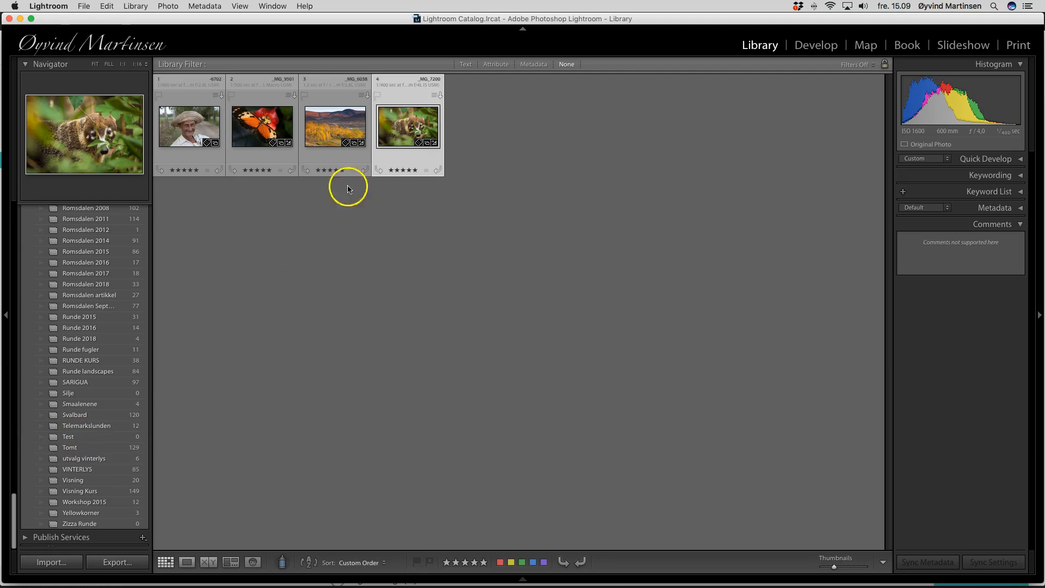
shift+click(188, 135)
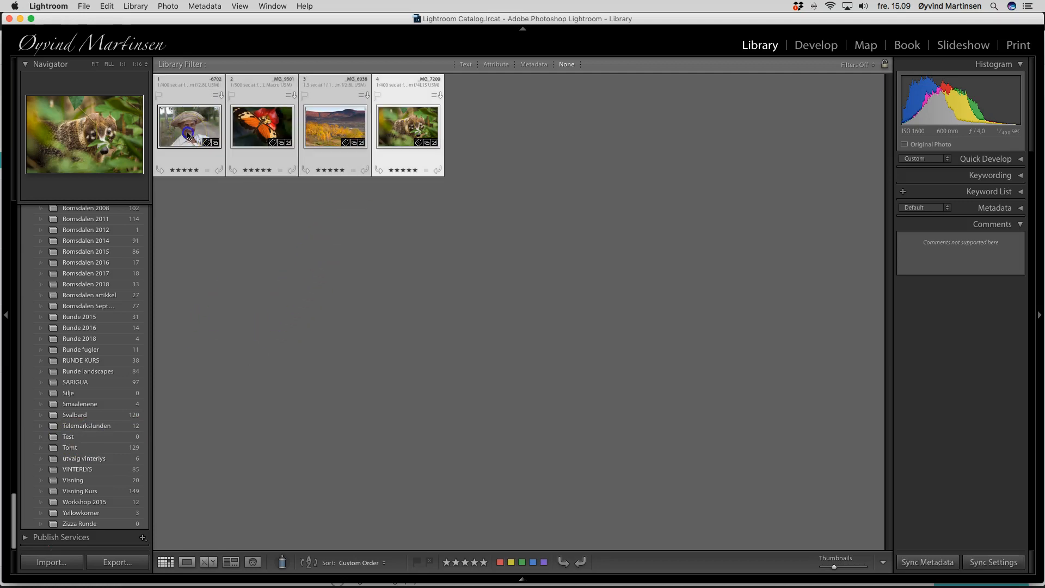
drag(194, 129, 80, 437)
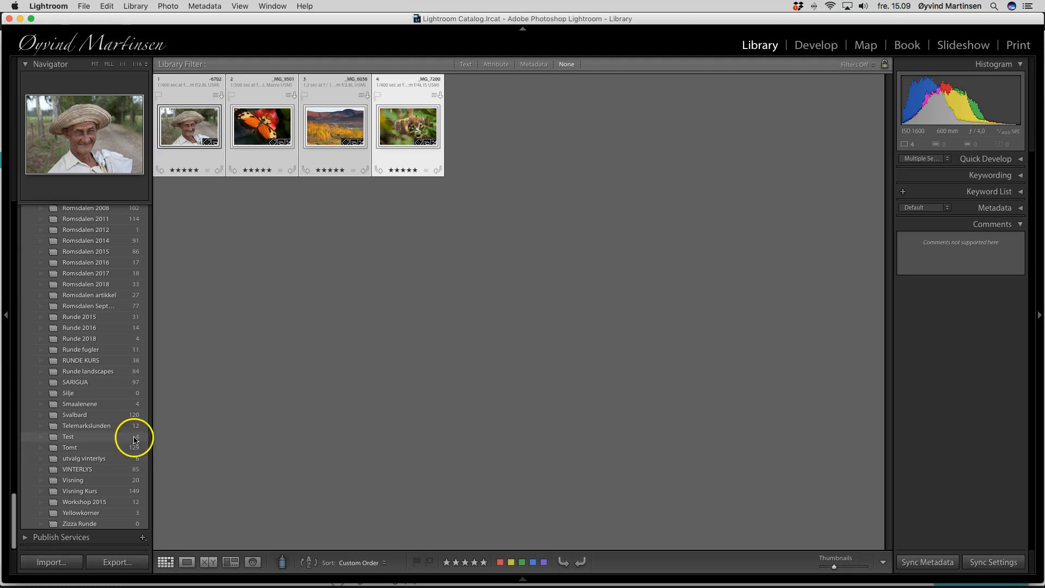
Step: Scroll through the collections list to review it, then collapse the Collections panel
scroll(116, 433, up, 2)
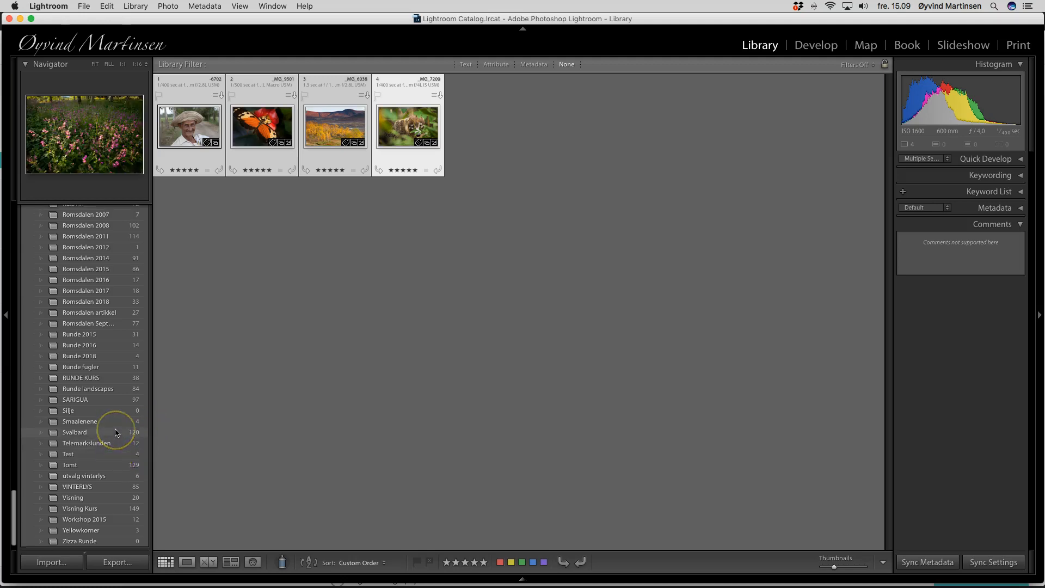
scroll(115, 433, up, 15)
scroll(116, 433, up, 20)
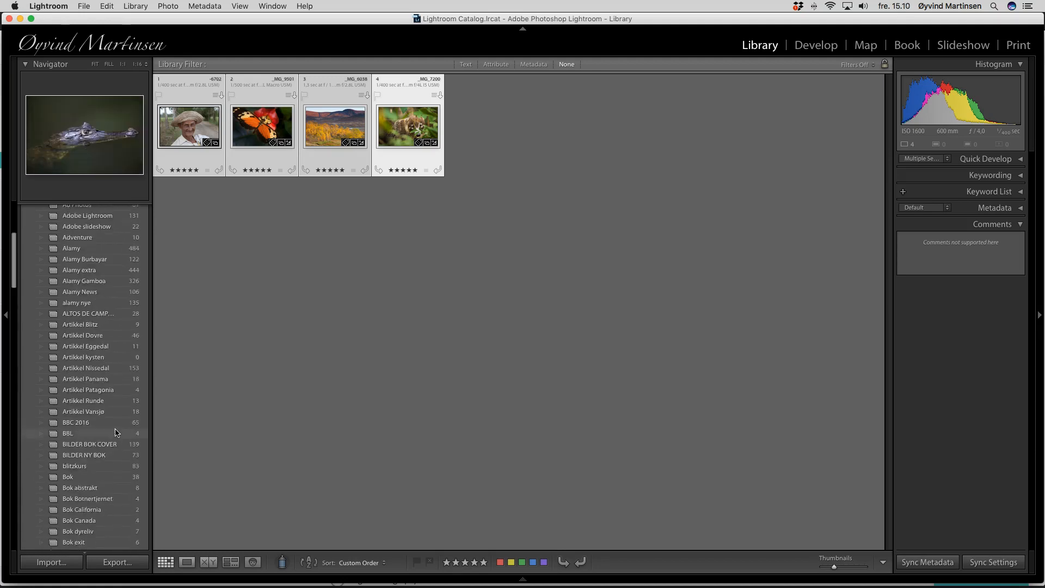
scroll(116, 433, up, 8)
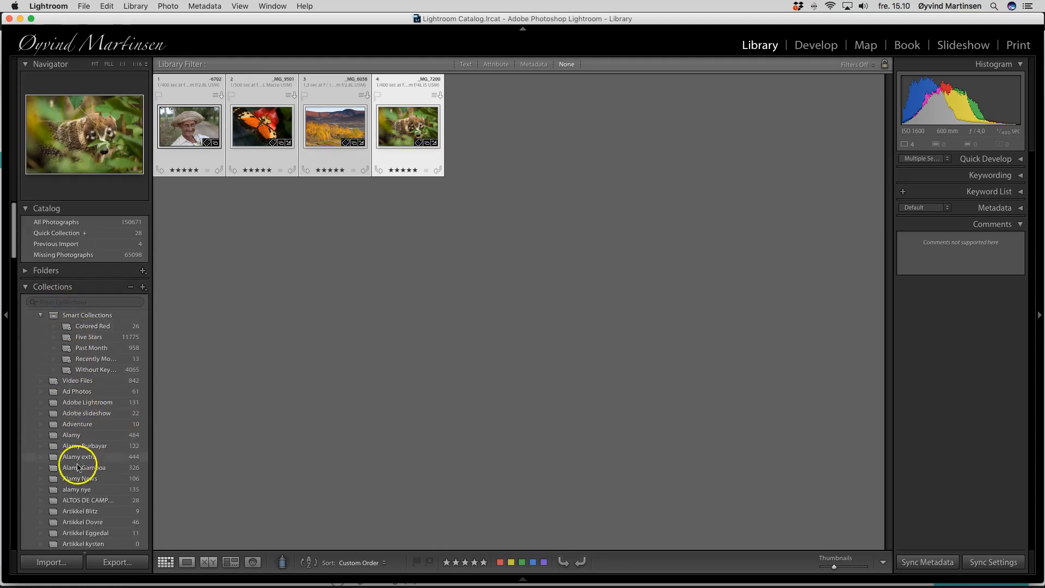
scroll(79, 458, down, 8)
scroll(79, 490, down, 10)
scroll(80, 490, down, 10)
scroll(80, 490, down, 10)
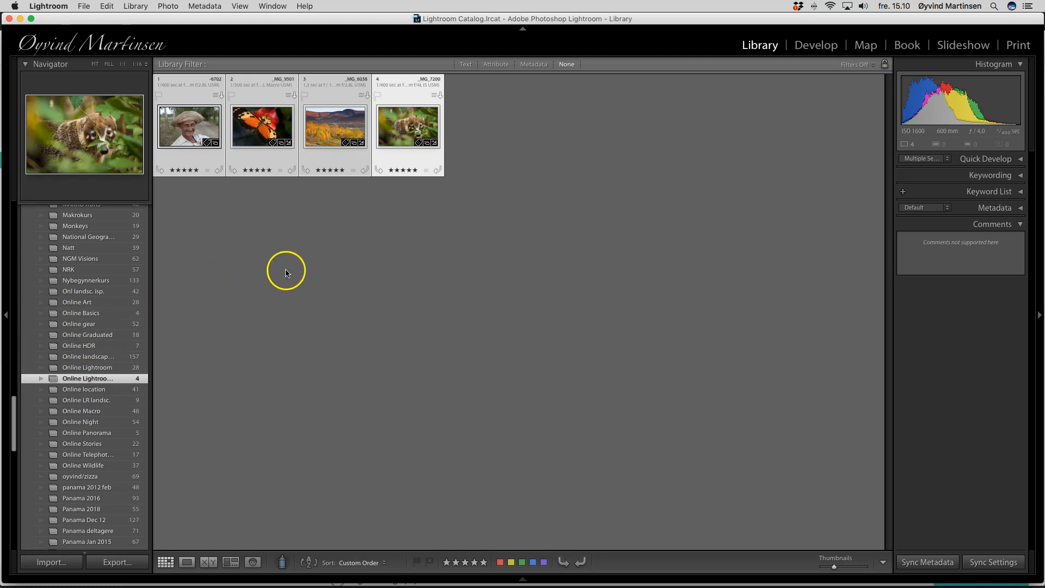
scroll(132, 261, up, 15)
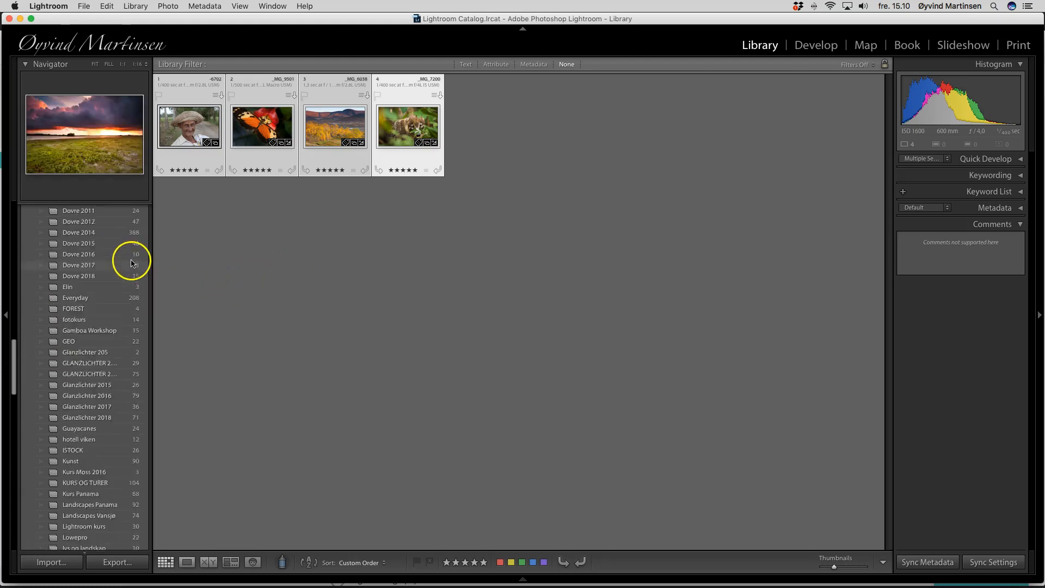
scroll(132, 261, up, 15)
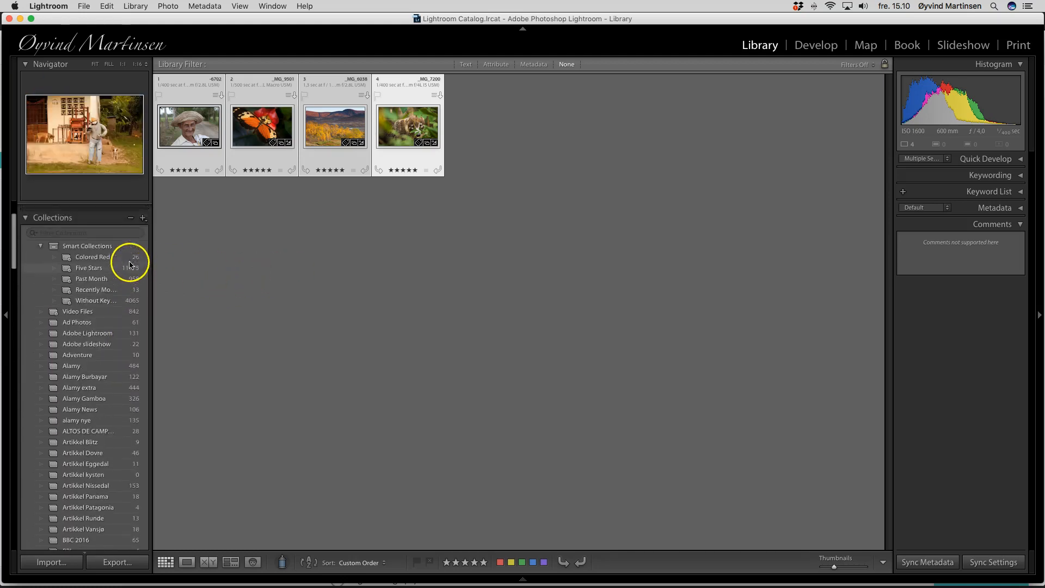
click(25, 241)
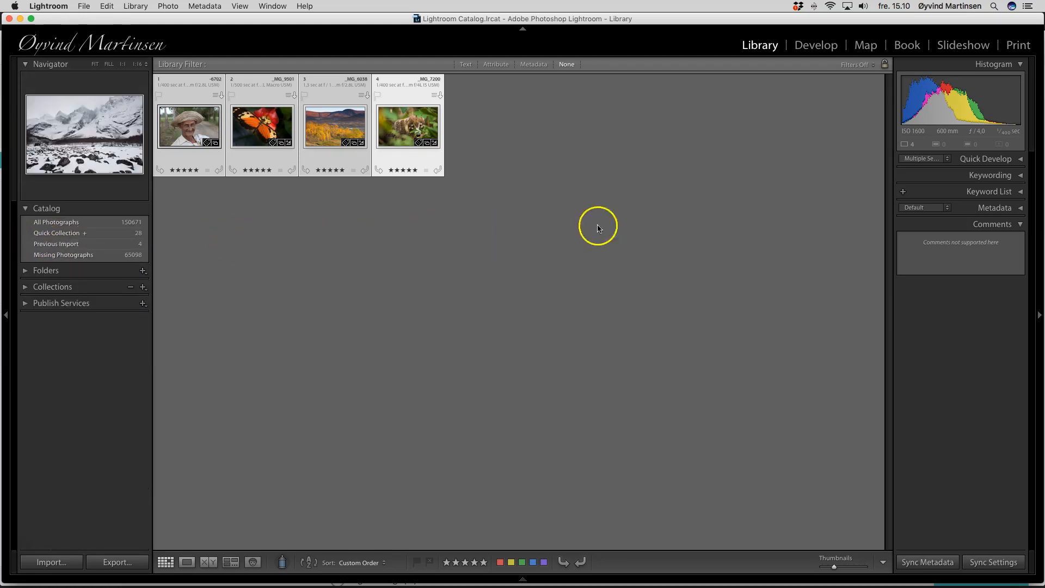
Step: Open the Keyword List panel and filter the keywords for "Do"
click(1021, 192)
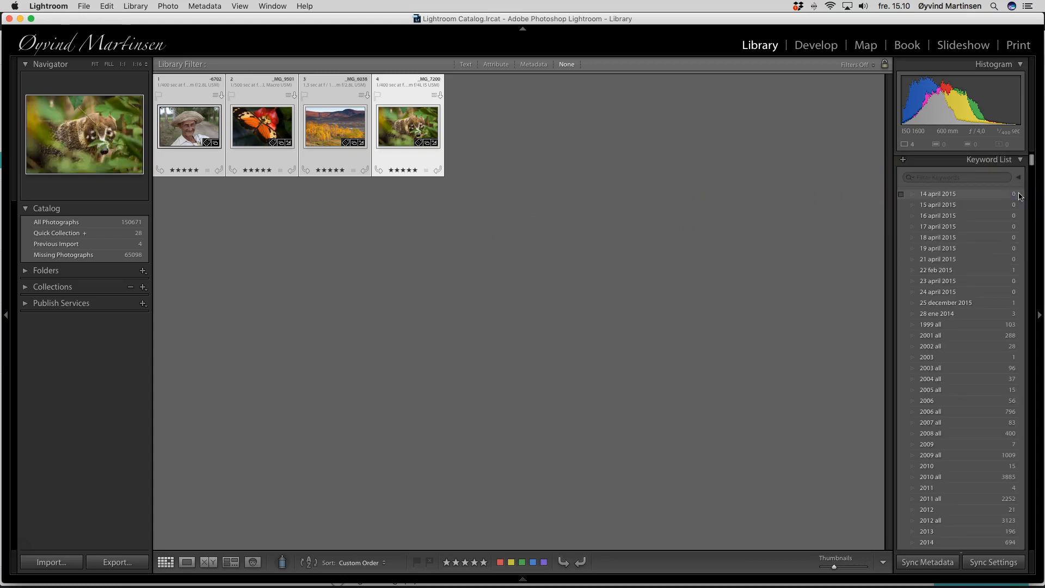
click(936, 178)
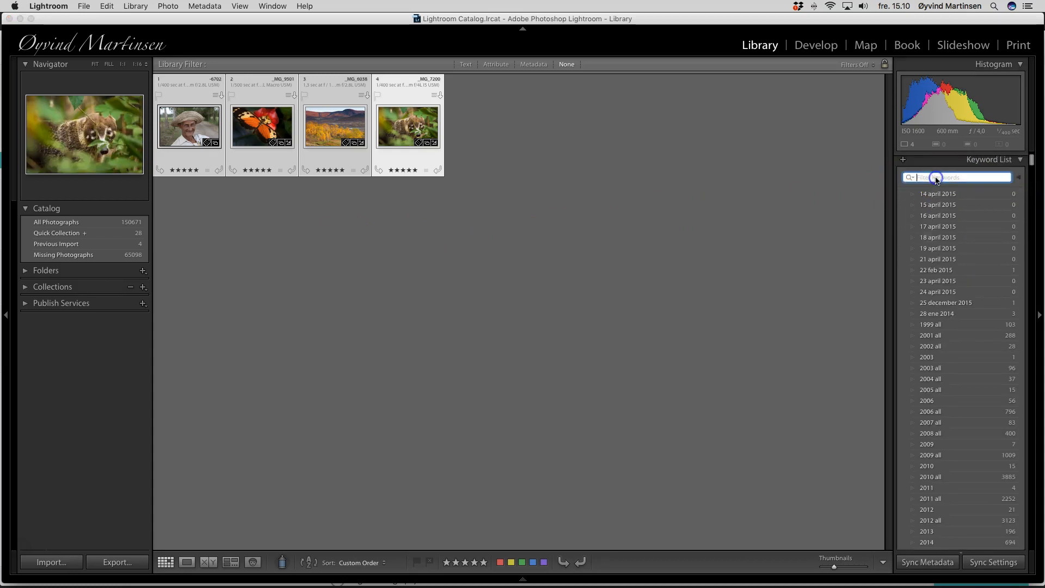
scroll(975, 186, up, 2)
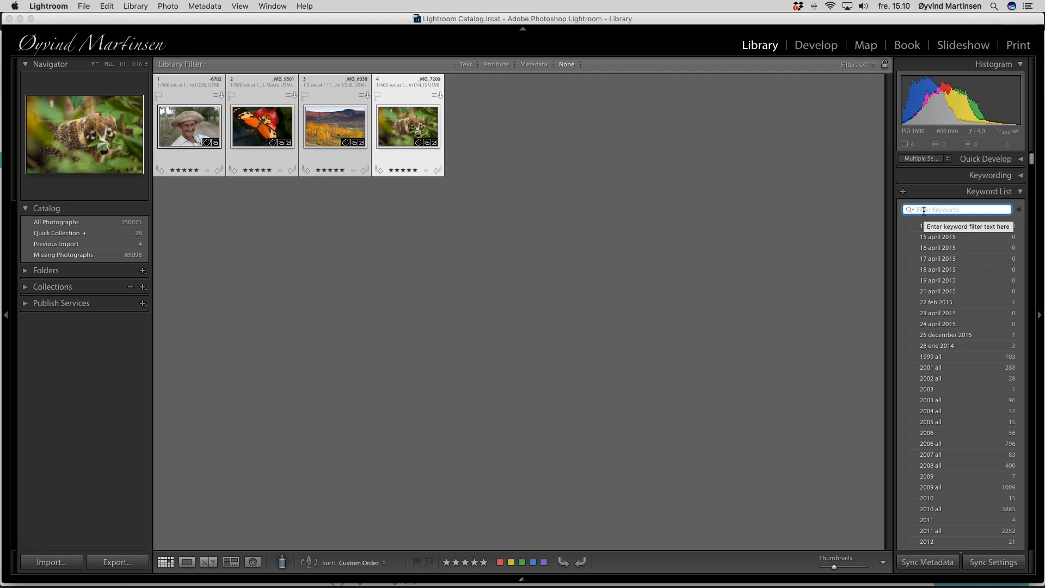
text(Do)
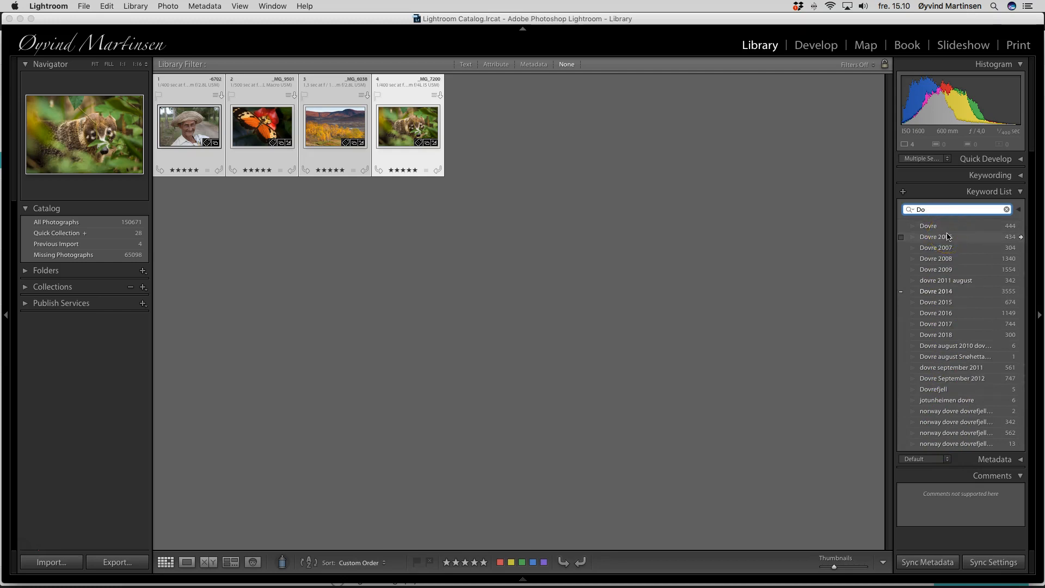
Step: Filter the keyword list for "Panama", browse the matching keywords, and clear the filter
text(Panama)
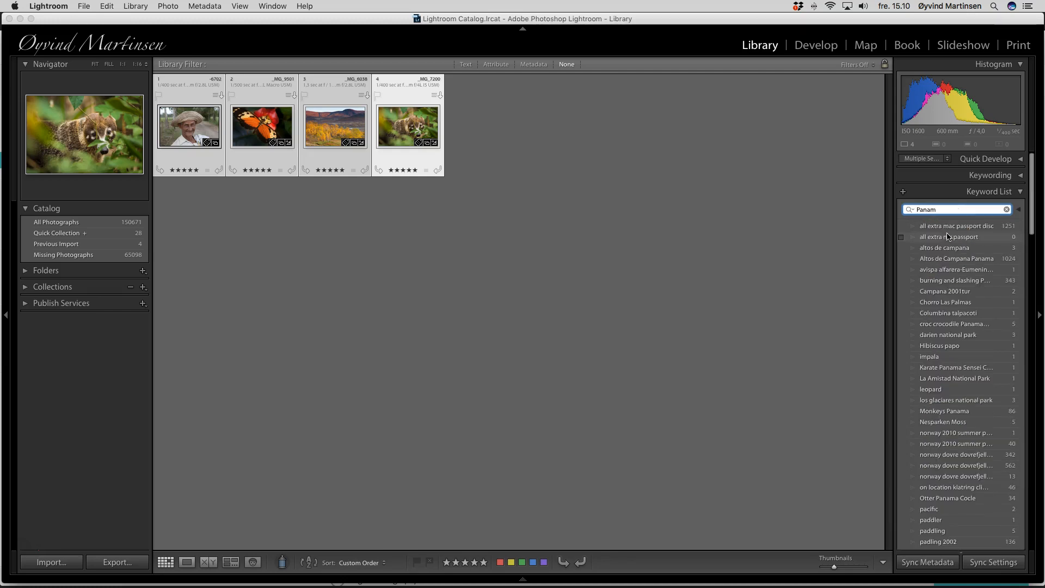
click(971, 236)
scroll(971, 301, down, 5)
scroll(972, 311, down, 15)
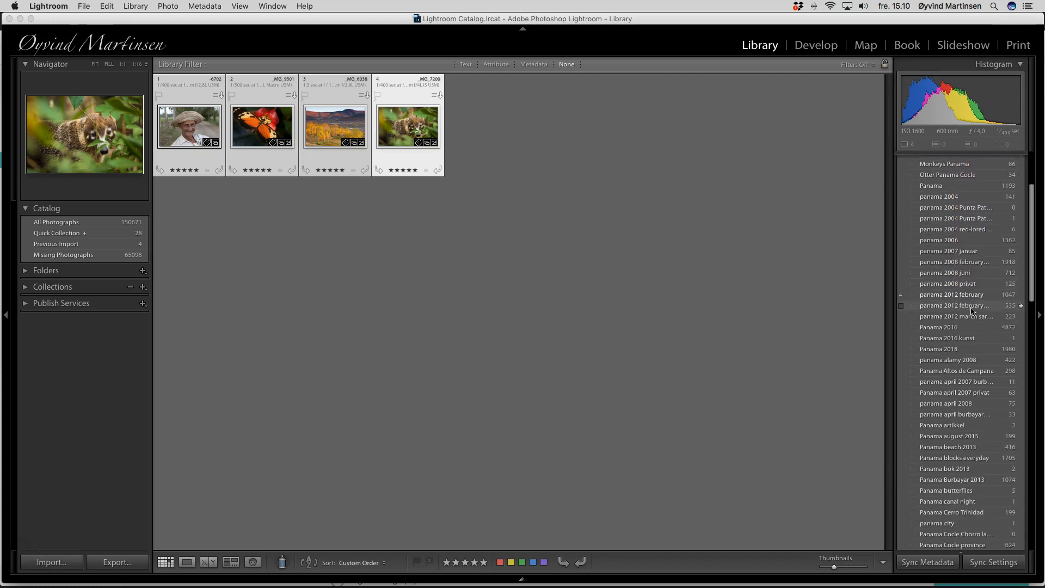
scroll(972, 311, down, 10)
scroll(972, 309, up, 20)
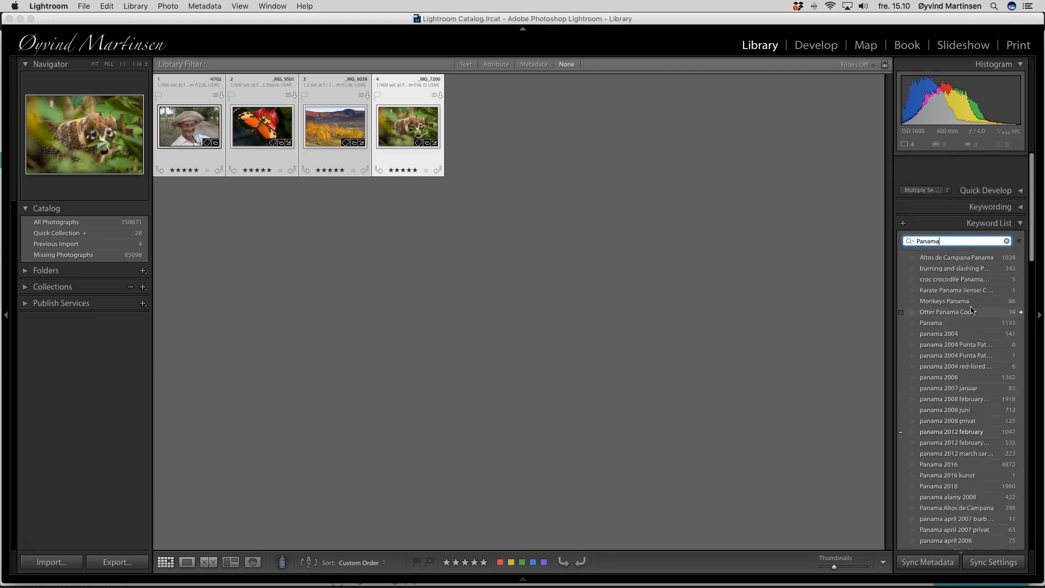
key(BackSpace)
key(BackSpace)
key(BackSpace)
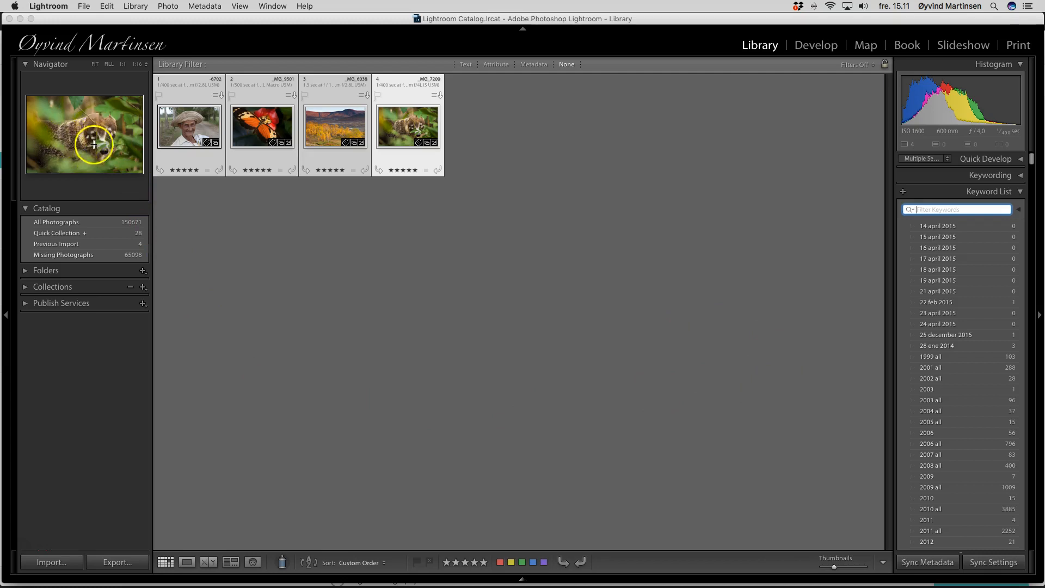
Step: Deselect the photos and open the coati photo in Loupe view
click(395, 308)
click(383, 296)
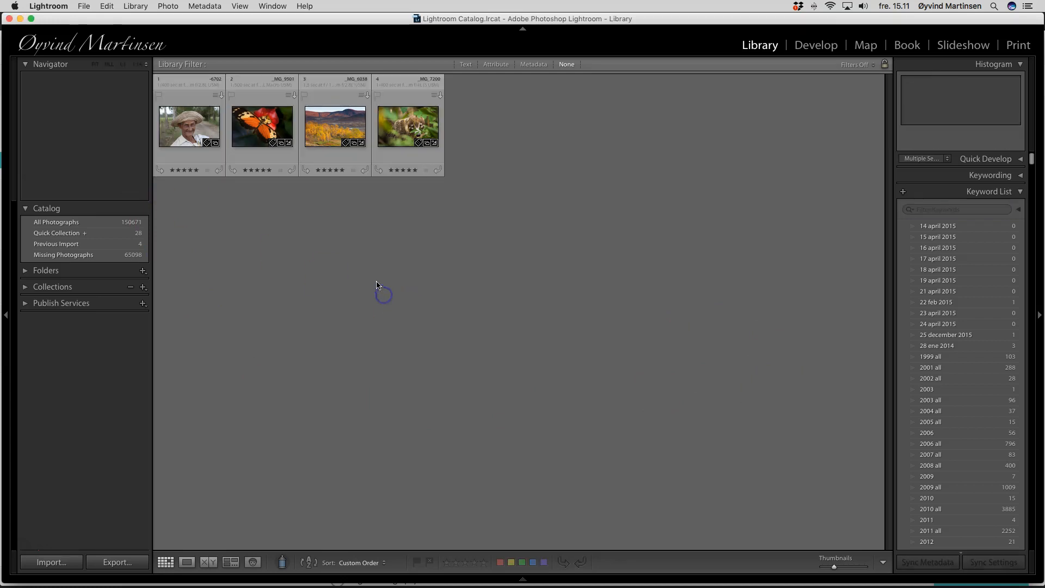
click(405, 131)
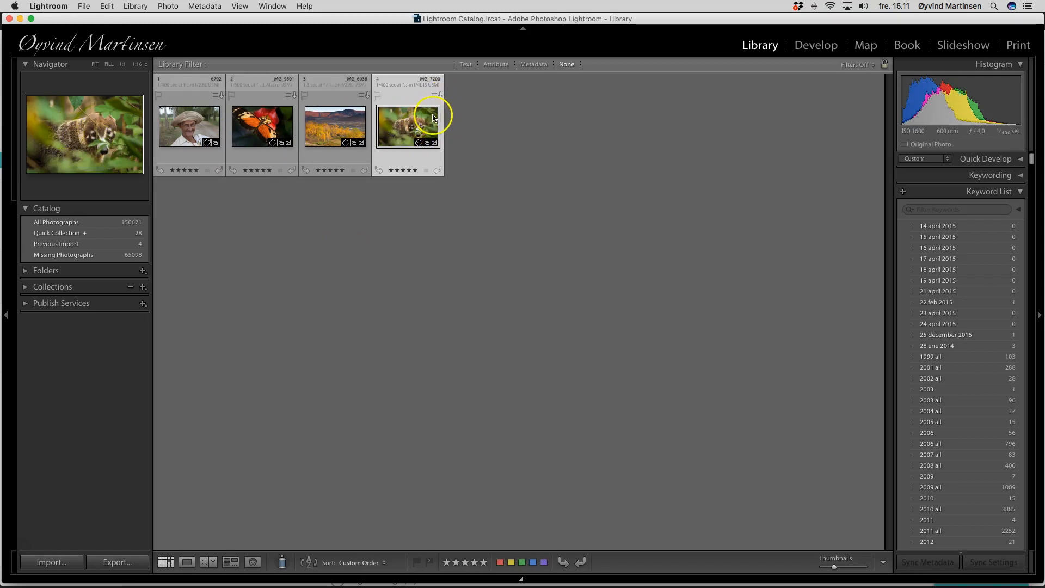
double_click(411, 133)
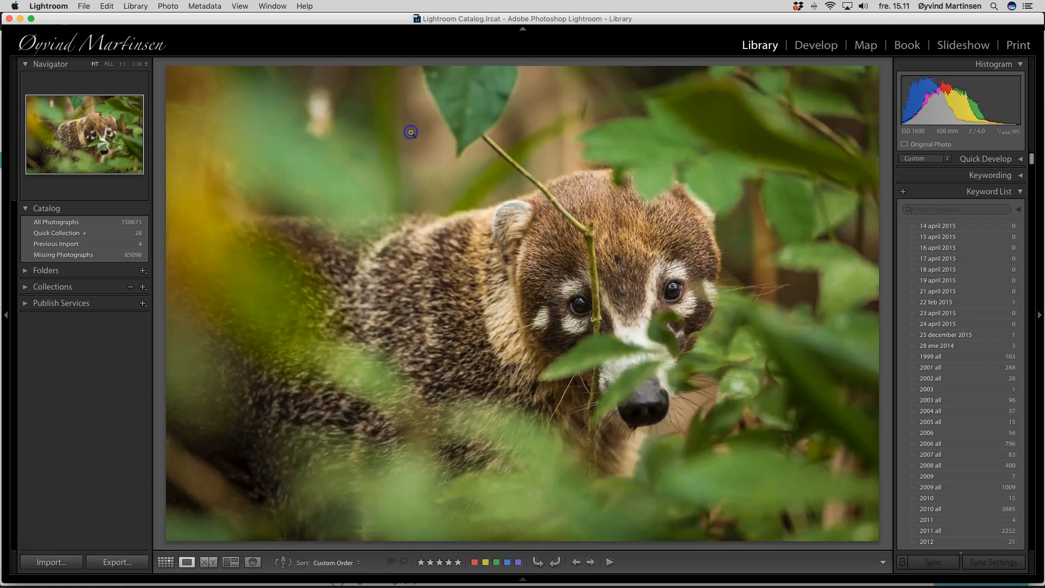
Step: Zoom into the coati photo and pan across its face using the Navigator, returning to Fit view
click(415, 126)
click(571, 295)
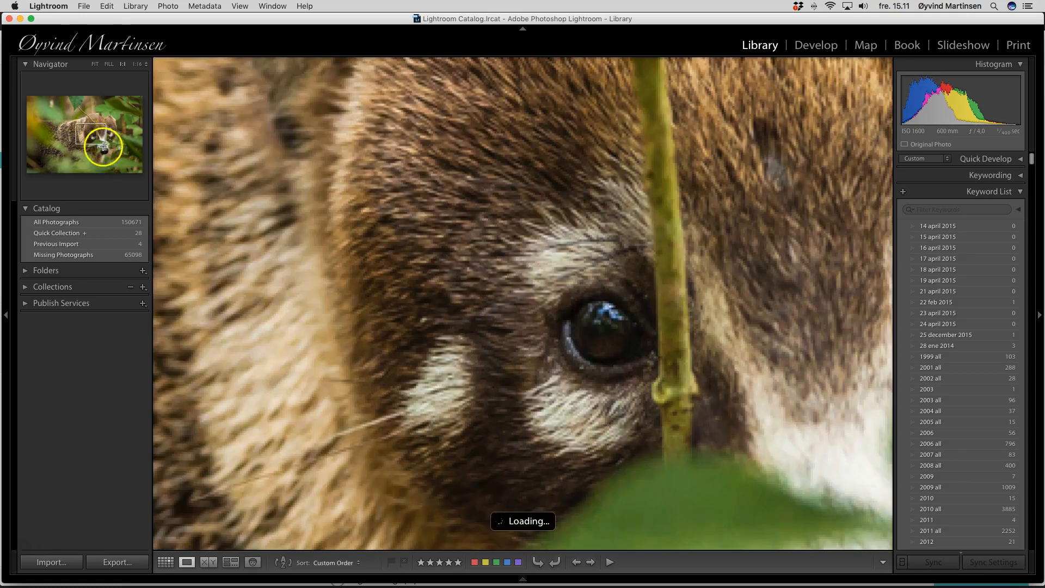
click(76, 134)
drag(75, 134, 105, 137)
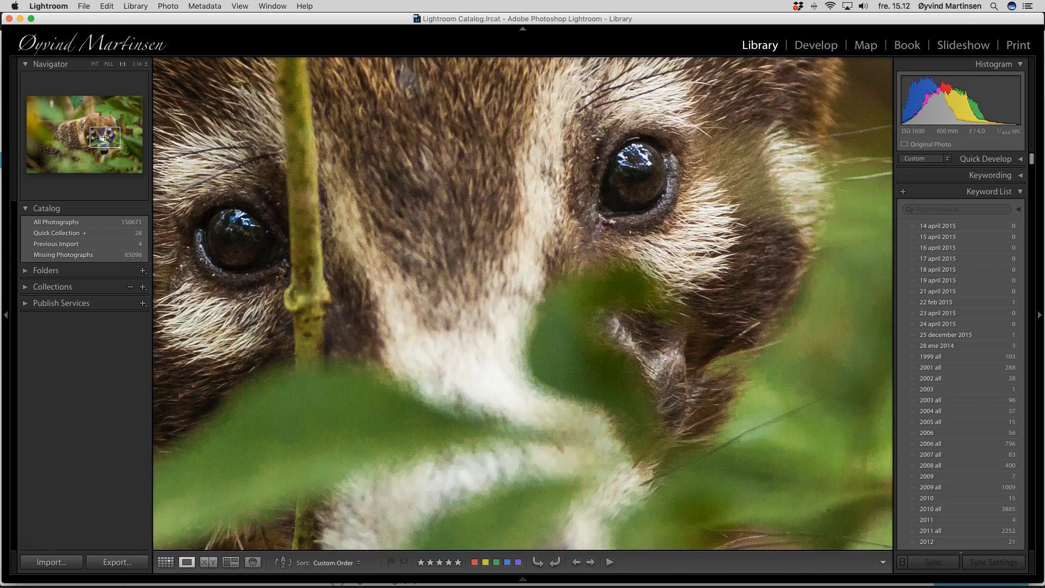
click(95, 64)
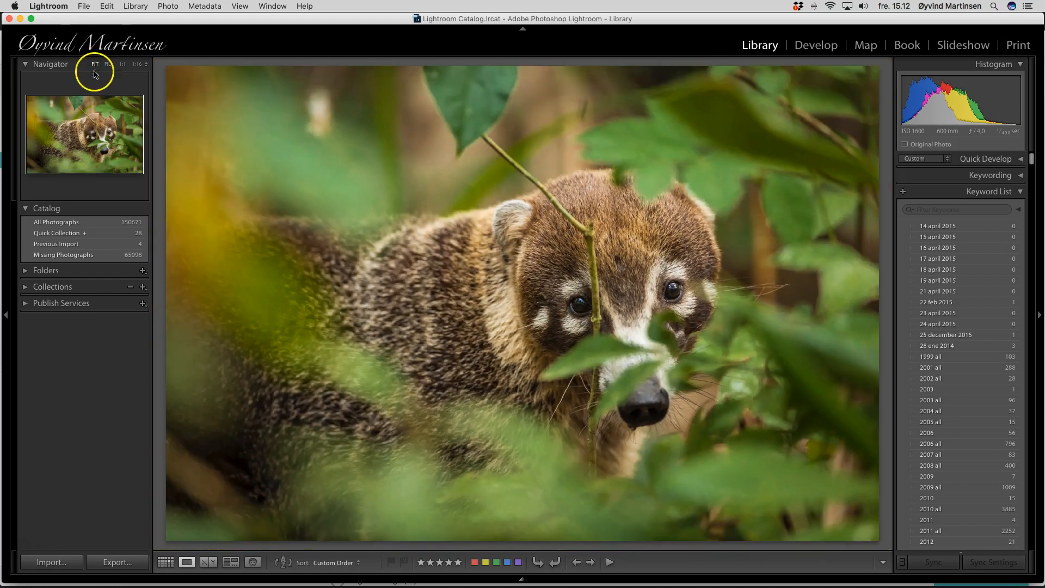
click(99, 133)
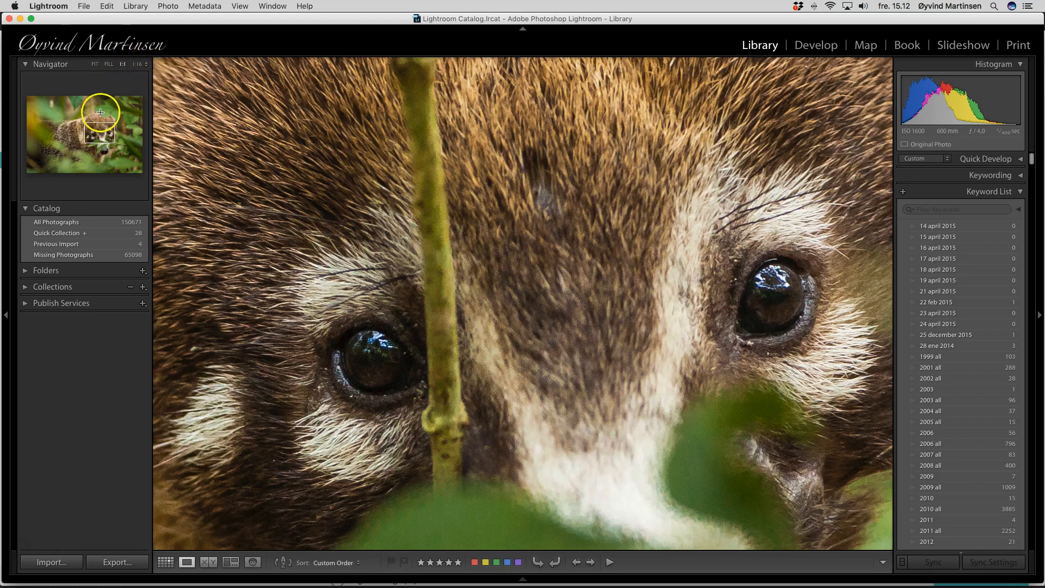
click(100, 114)
click(98, 136)
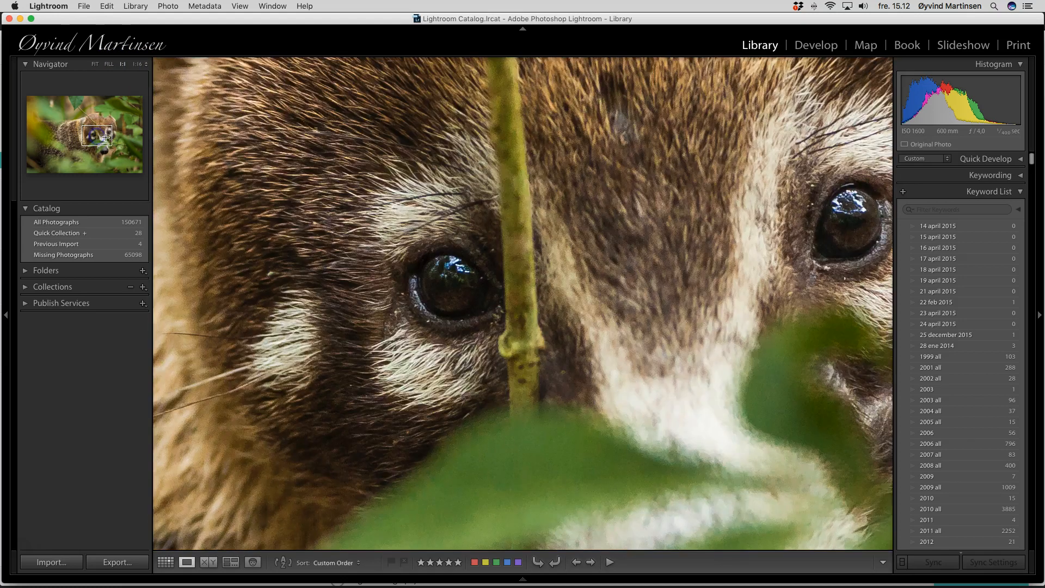
click(95, 65)
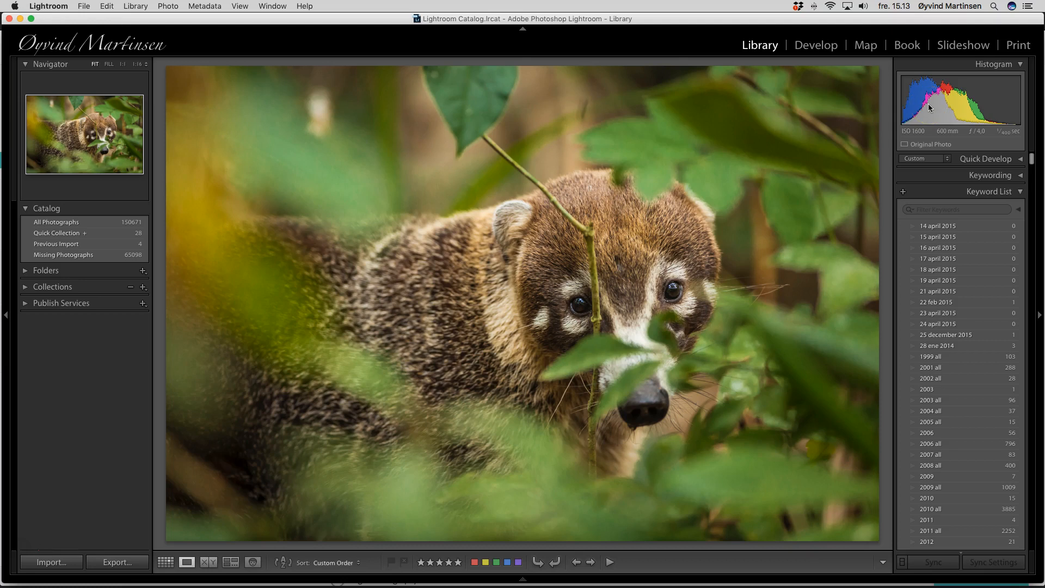
Step: Collapse the Keyword List and expand the Metadata panel to inspect the photo's title and caption, then collapse it
click(954, 111)
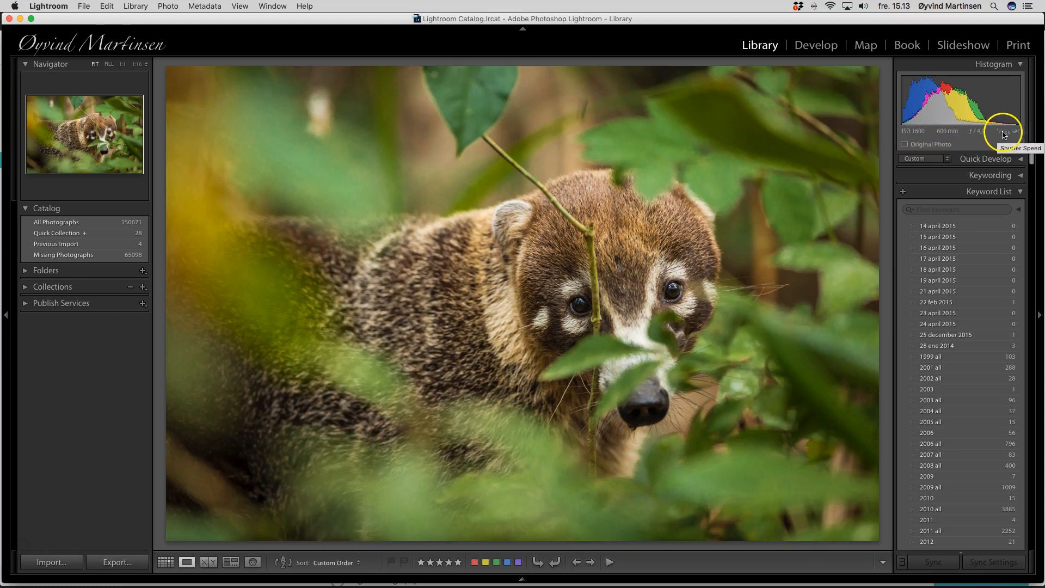
click(1021, 193)
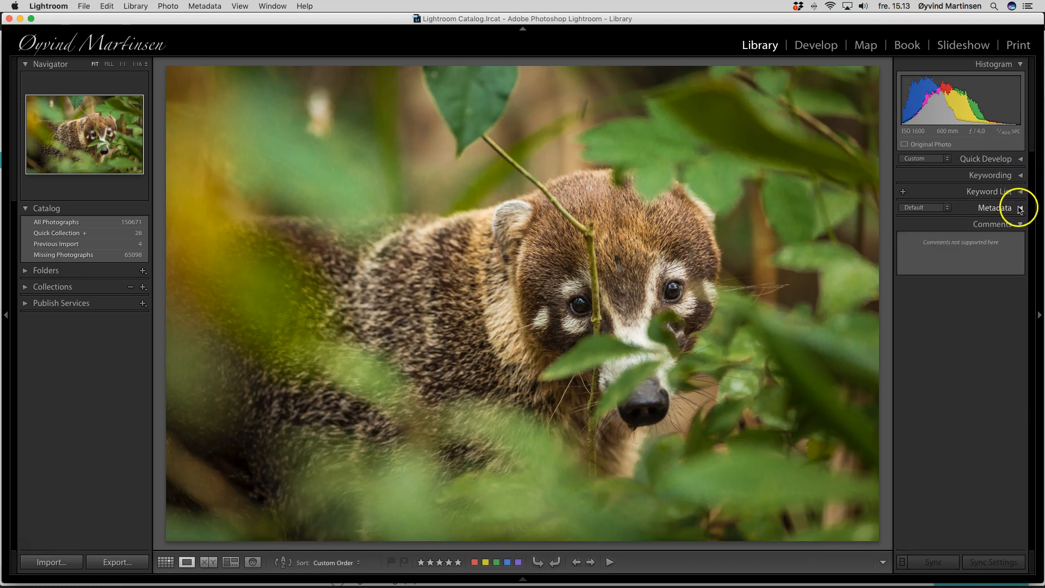
click(1021, 208)
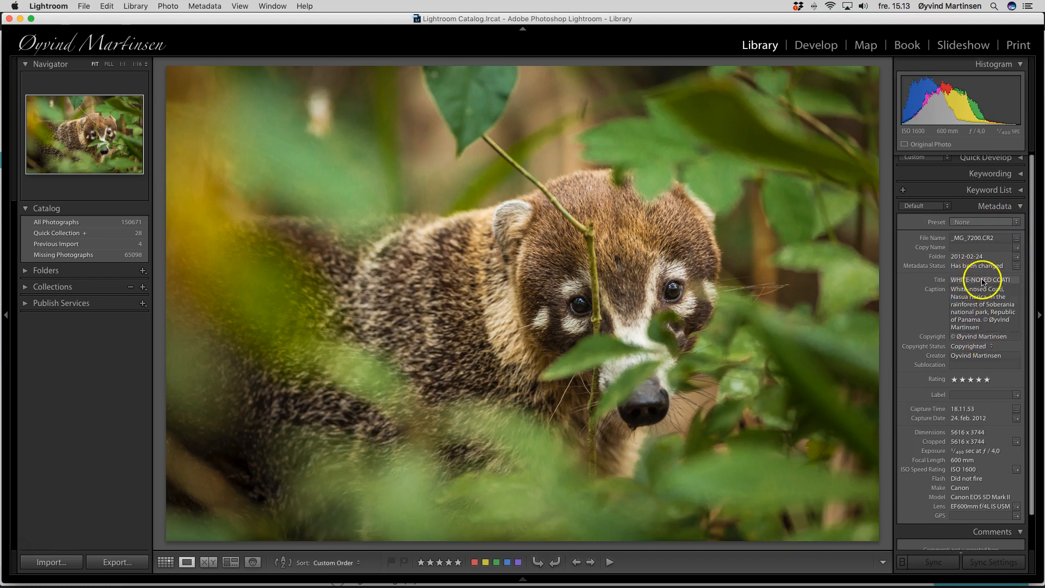
click(967, 303)
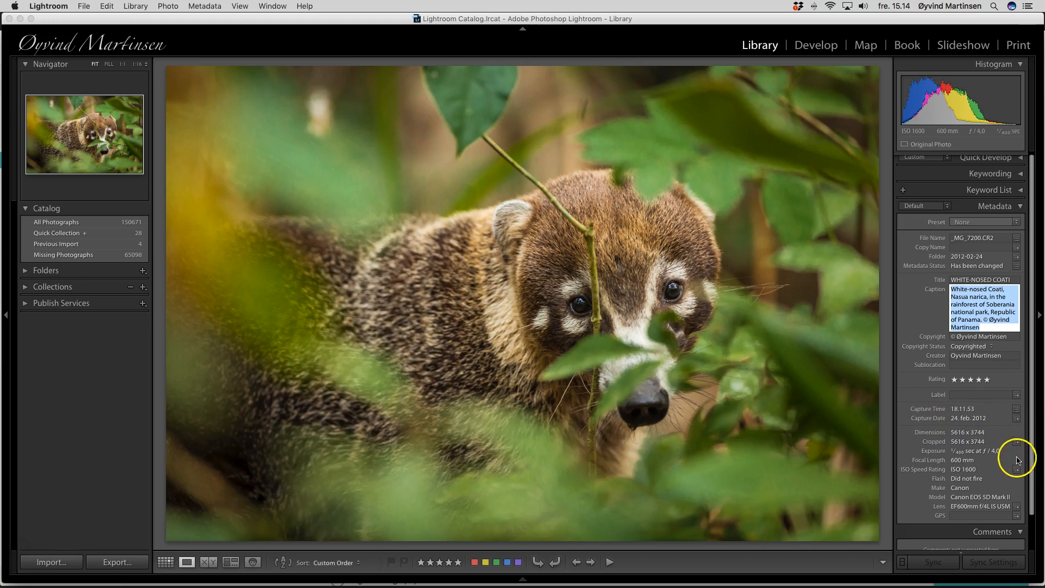
scroll(999, 452, down, 1)
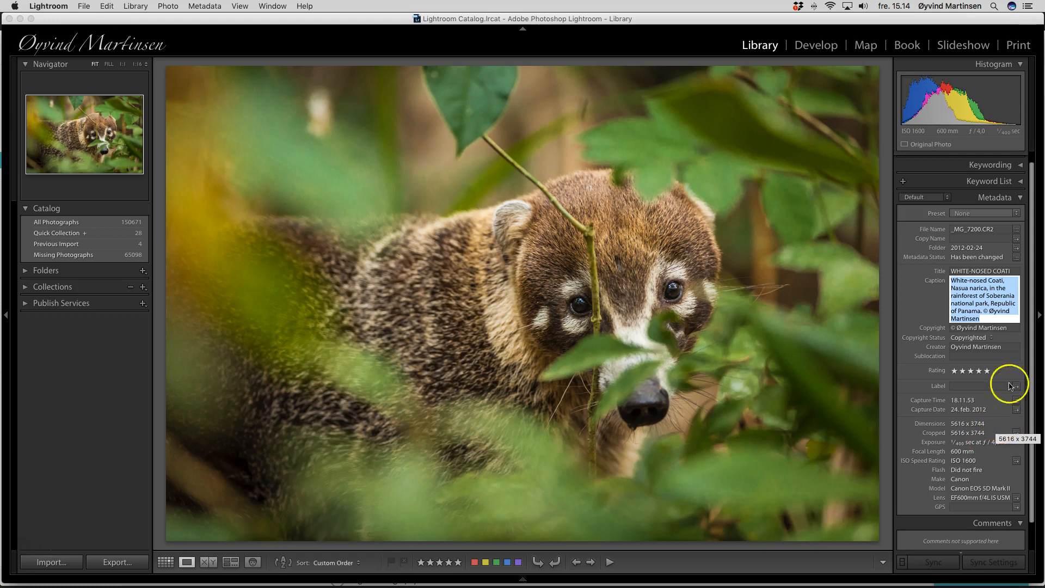
click(1021, 199)
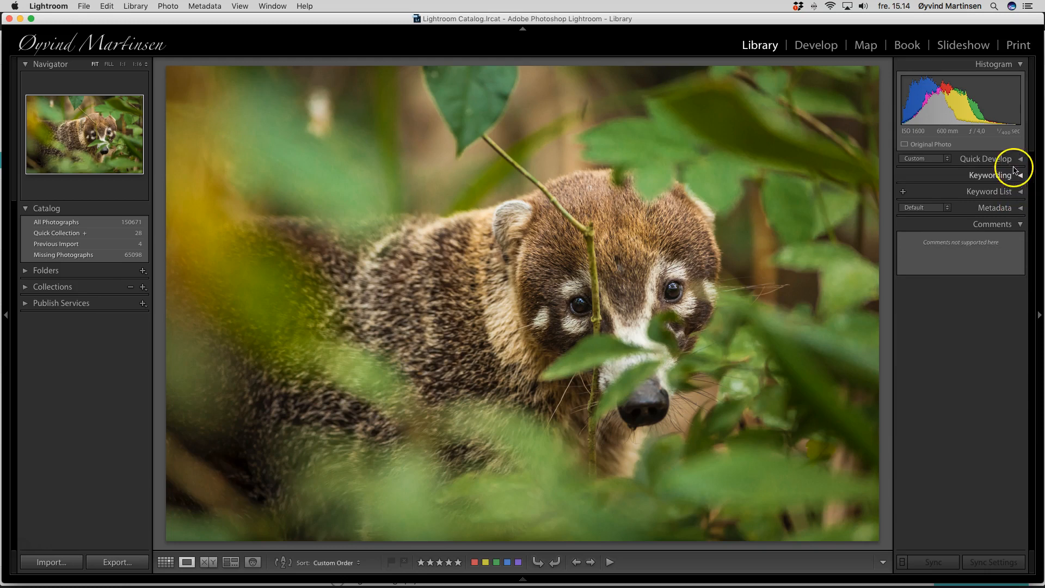
Step: Reopen the Keyword List panel, select its filter field, and collapse the panel again
click(984, 162)
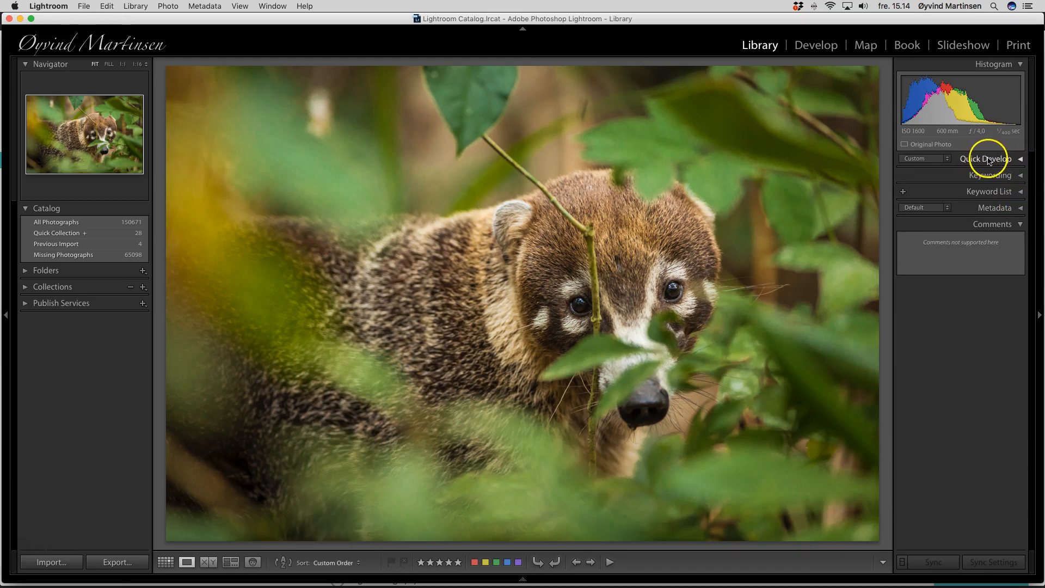
click(1021, 193)
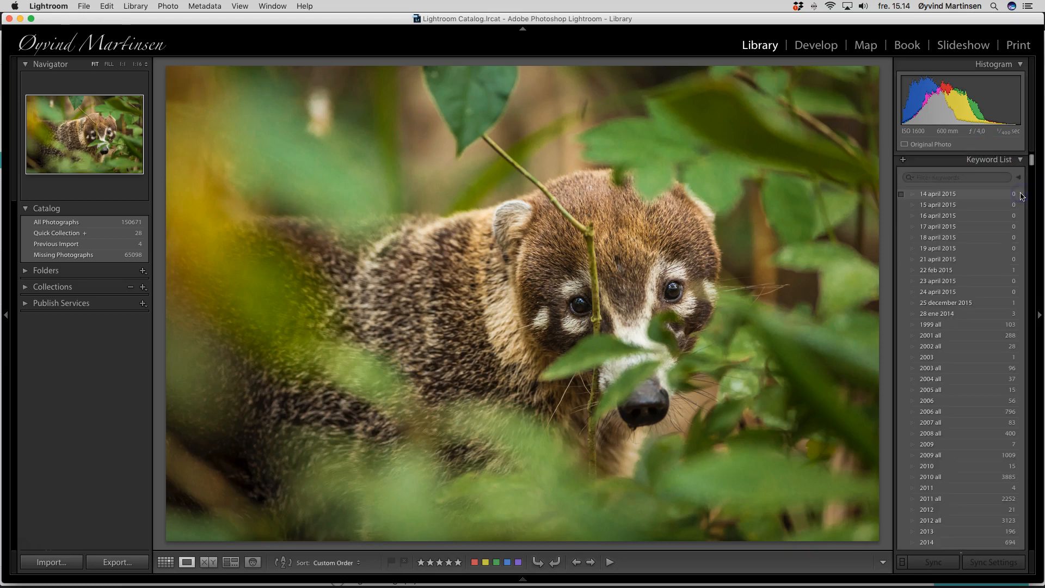
click(952, 179)
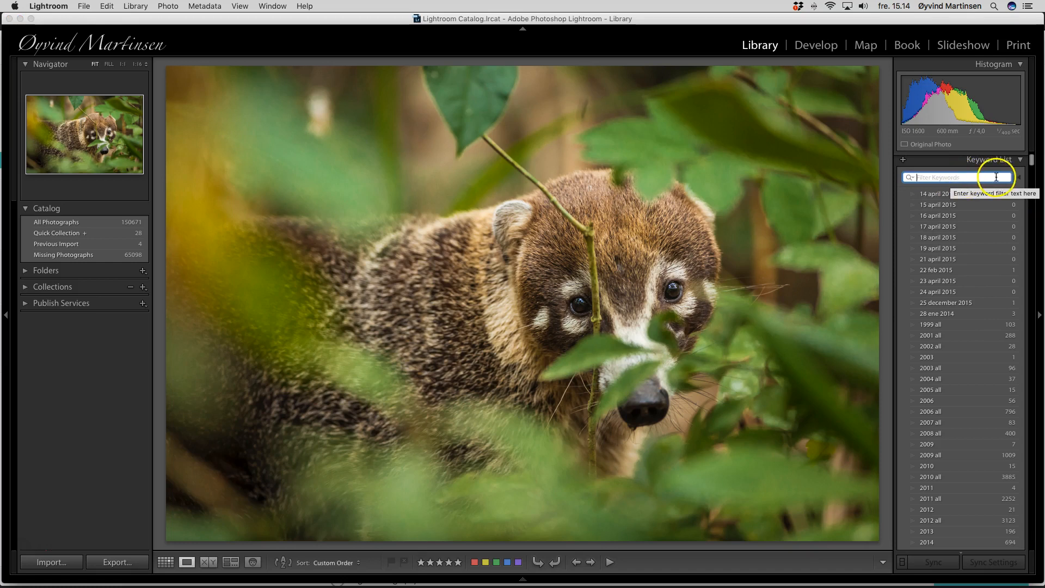
click(1007, 160)
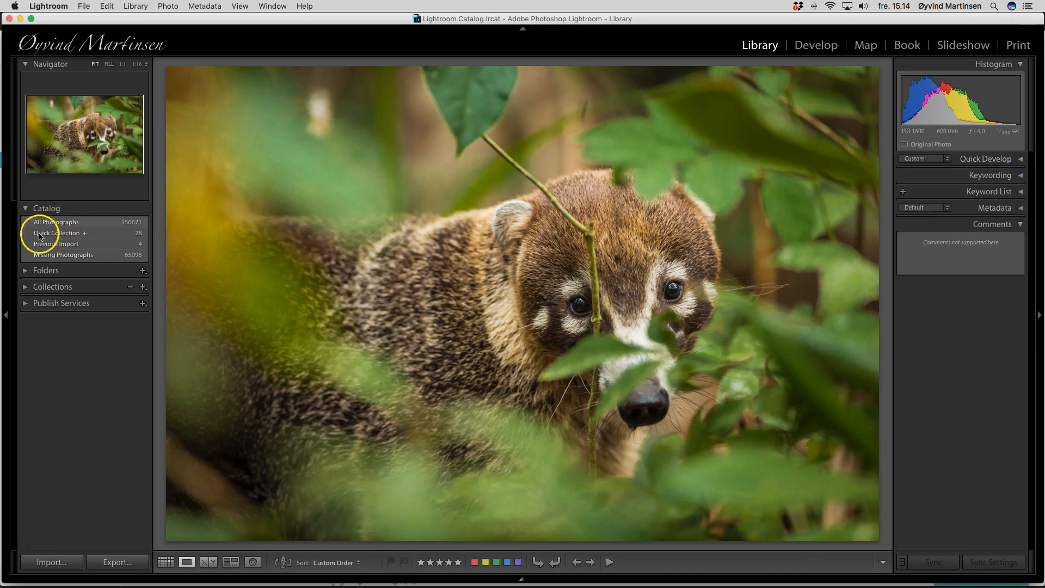
Step: Expand the Collections panel, scroll to the Test collection, and show its photos in Grid view
click(25, 287)
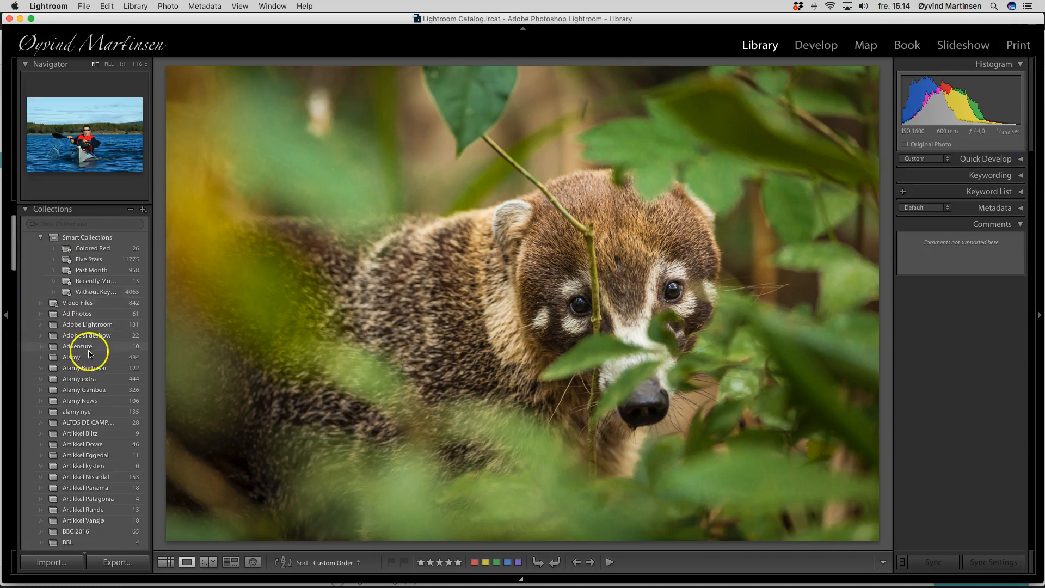
scroll(88, 350, down, 15)
scroll(89, 353, down, 10)
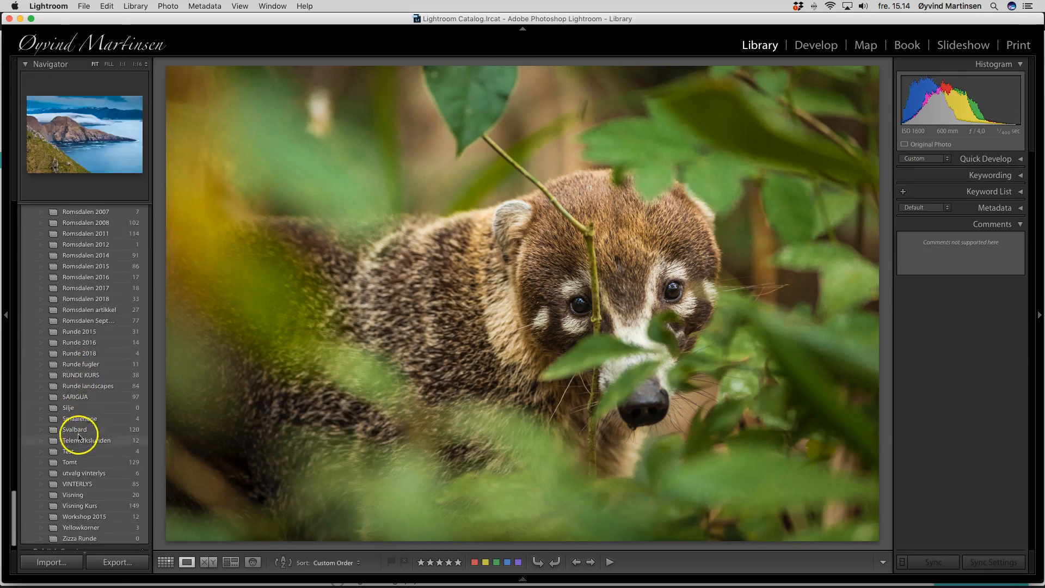
click(69, 452)
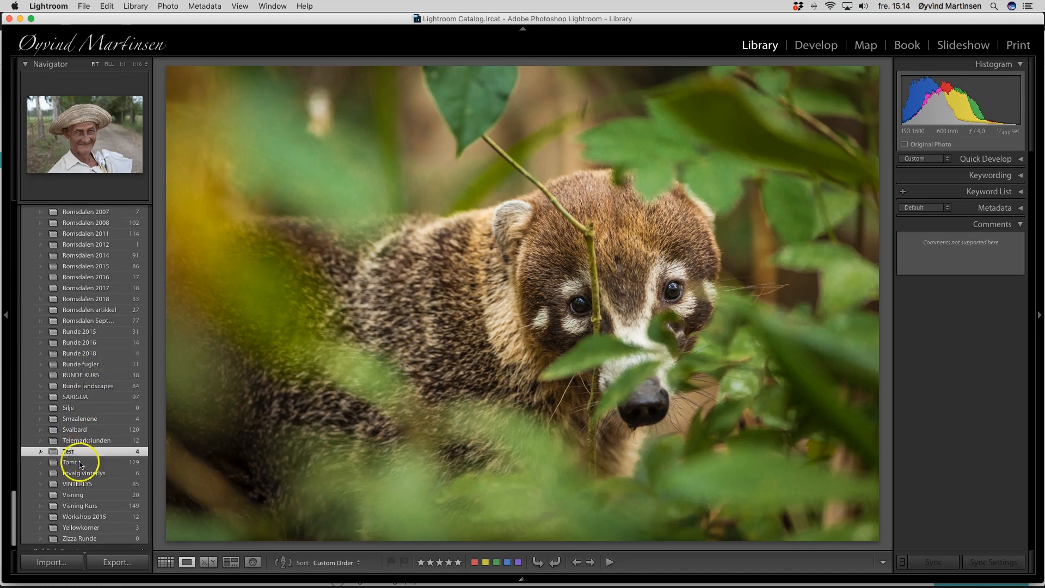
click(165, 562)
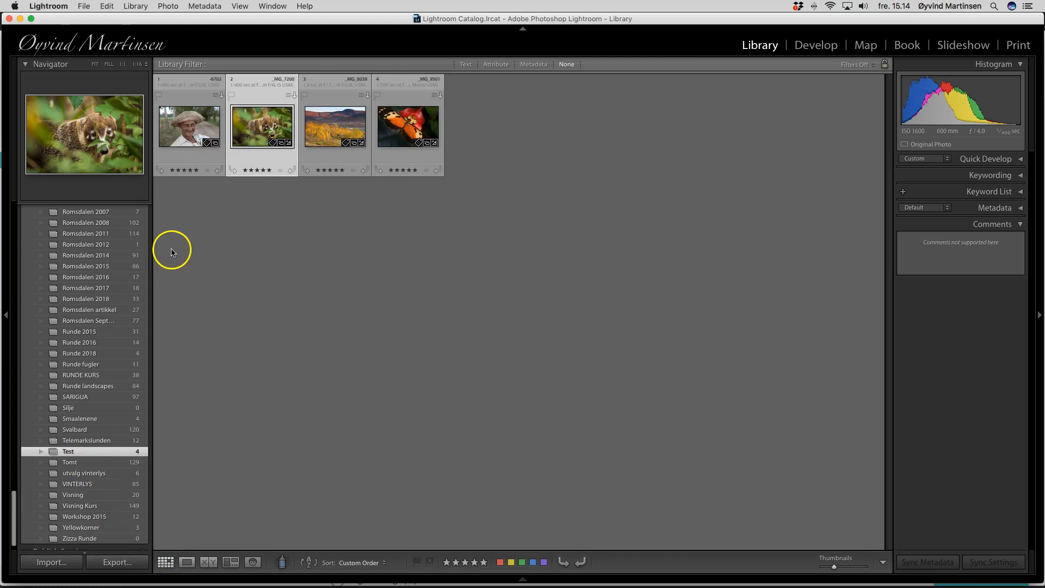
Step: Scroll back up the collections list, collapse Collections, and expand the Folders panel to browse the dated folders
scroll(95, 277, up, 10)
scroll(98, 279, up, 15)
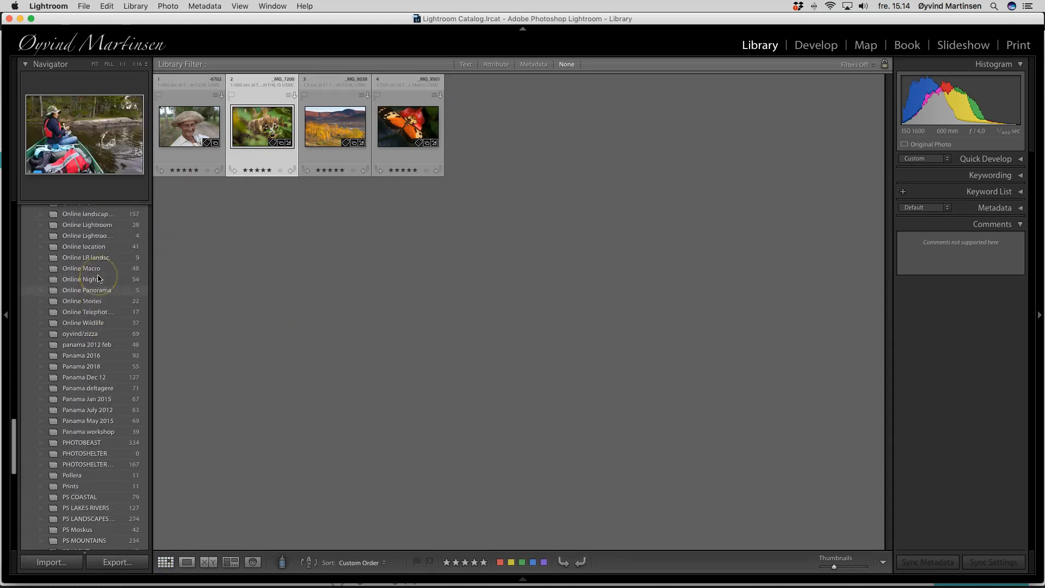
scroll(98, 279, up, 10)
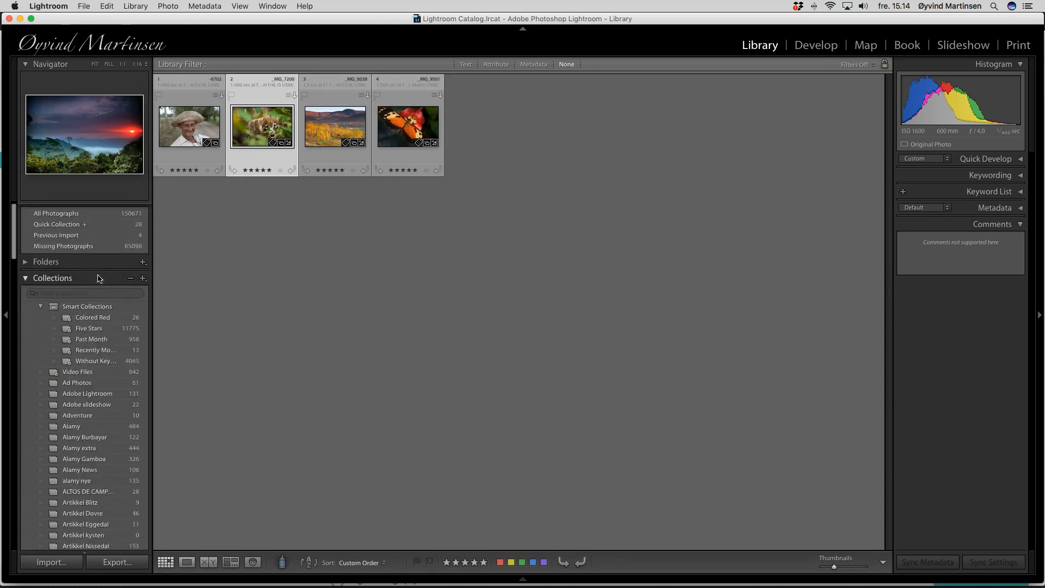
click(26, 287)
click(25, 270)
scroll(67, 297, down, 3)
scroll(81, 381, down, 20)
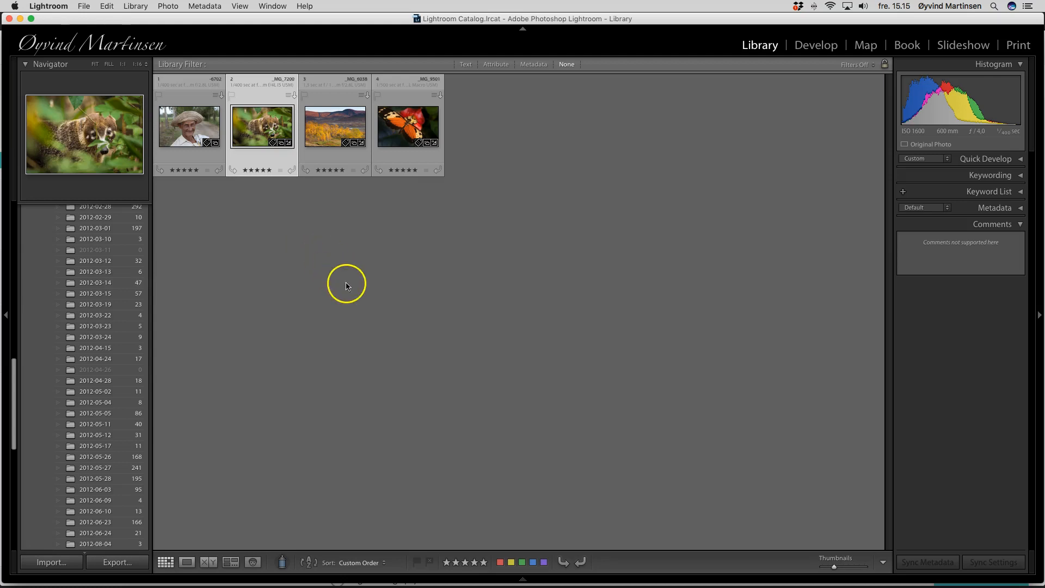
Step: Select the coati and butterfly photos and view them side by side in Compare view, then return to Grid
click(265, 131)
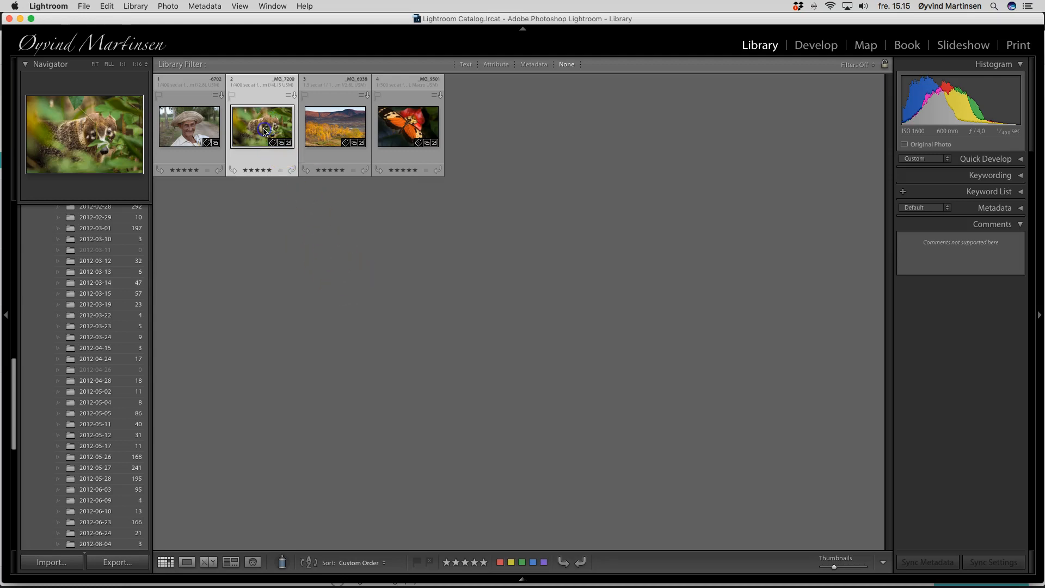
super+click(411, 131)
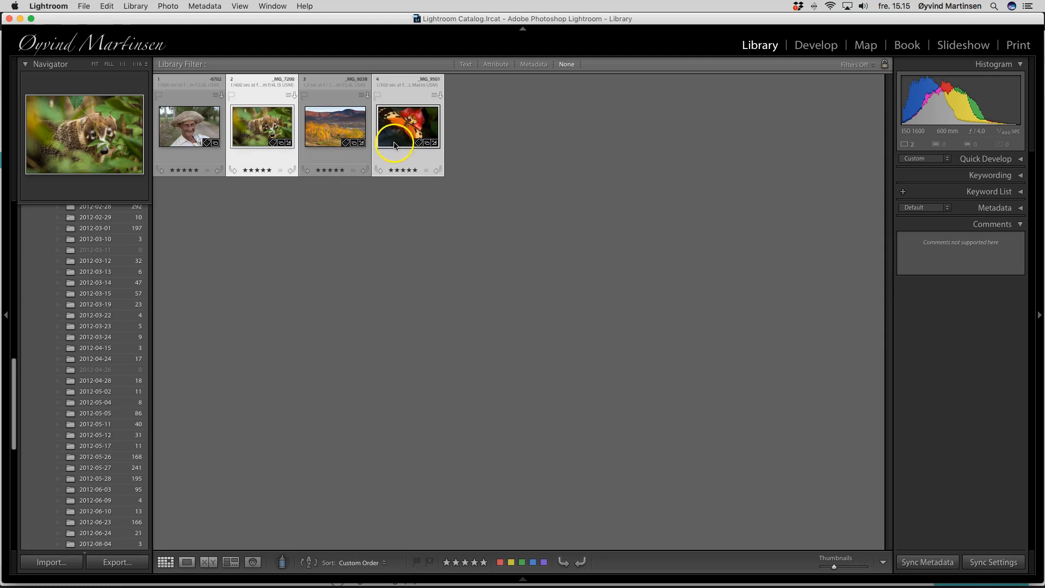
click(209, 562)
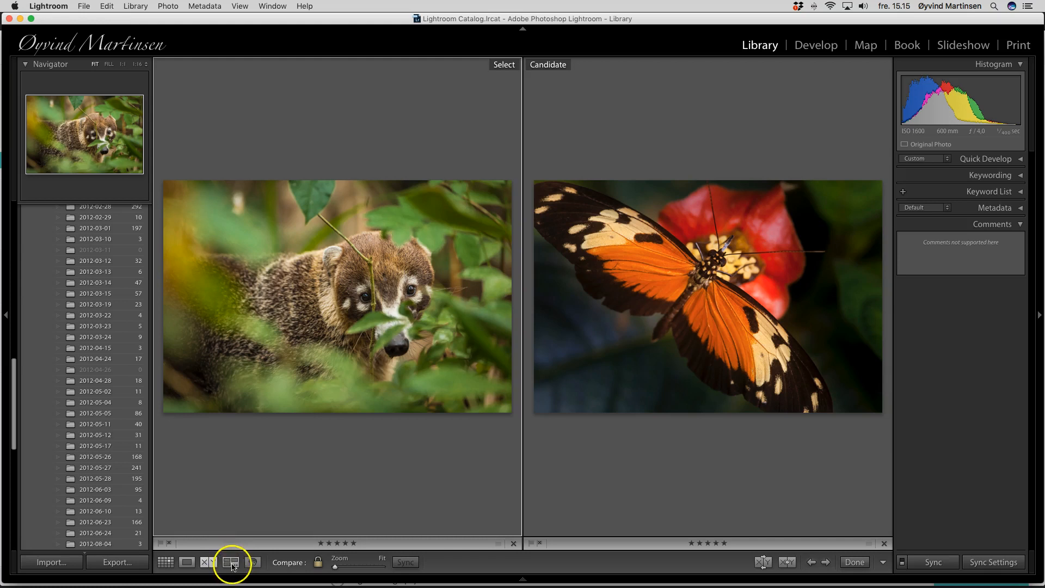
click(166, 563)
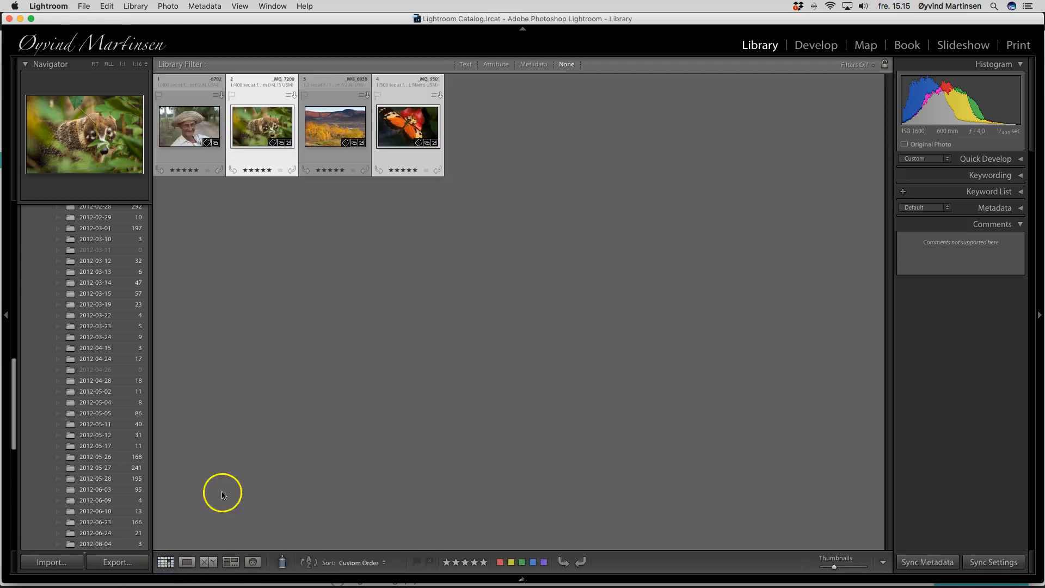
Step: Add the landscape and portrait photos to the selection, display all four in Survey view, and return to Grid
super+click(341, 127)
super+click(192, 127)
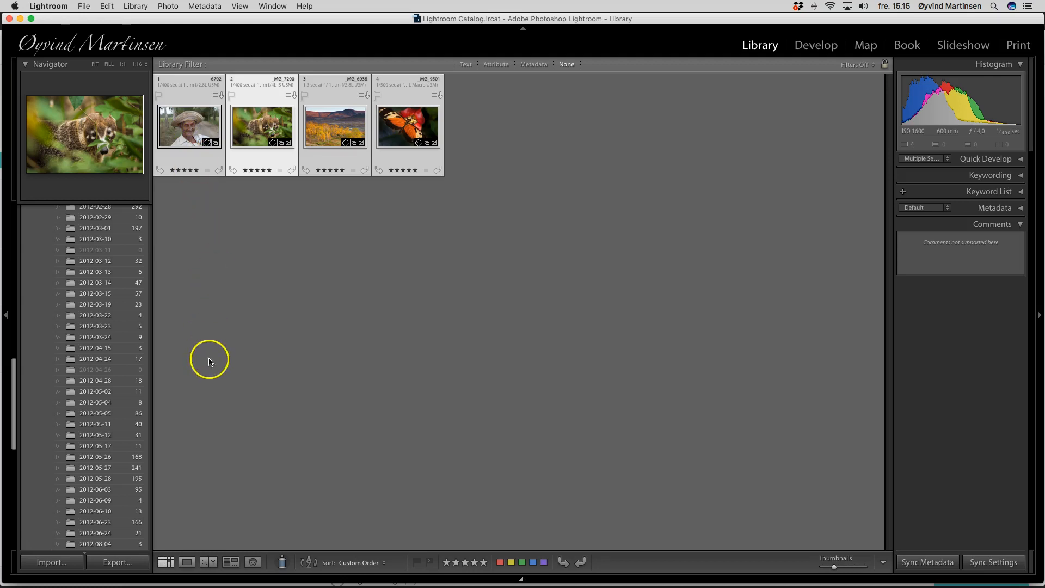
click(231, 563)
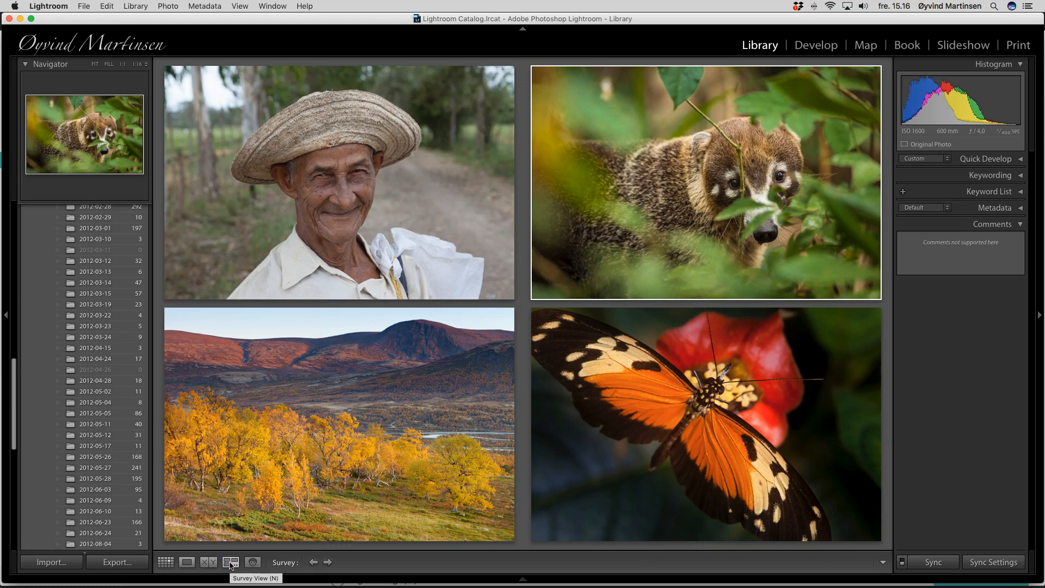
click(166, 563)
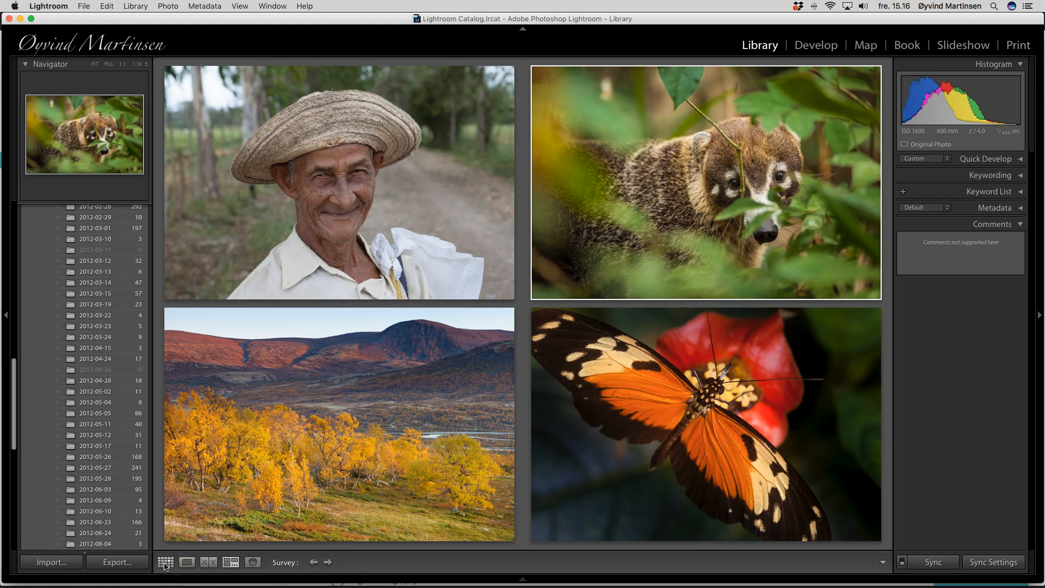
click(165, 564)
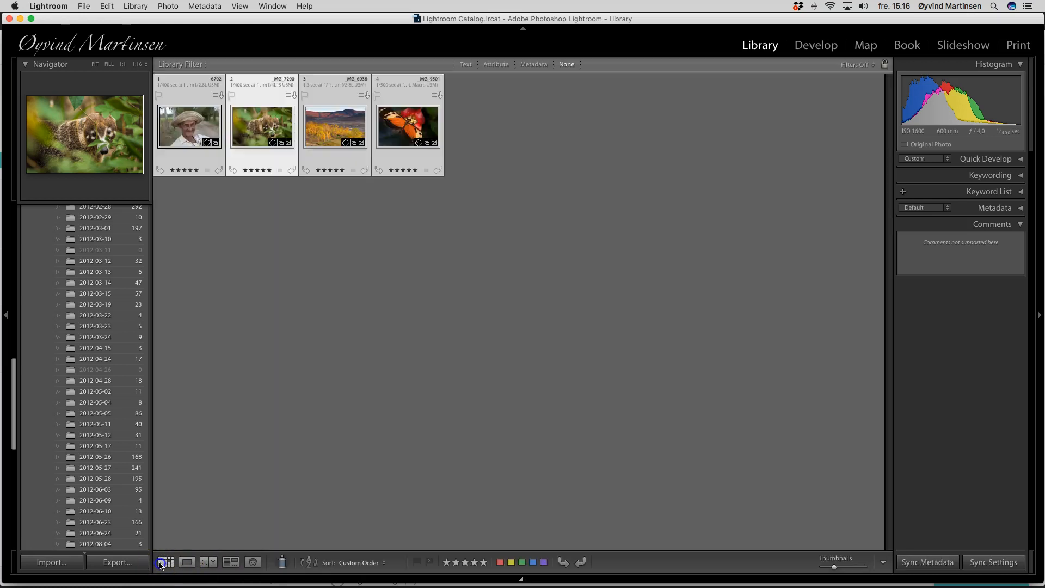
Step: Select only the autumn landscape photo and open it in Loupe view
click(385, 263)
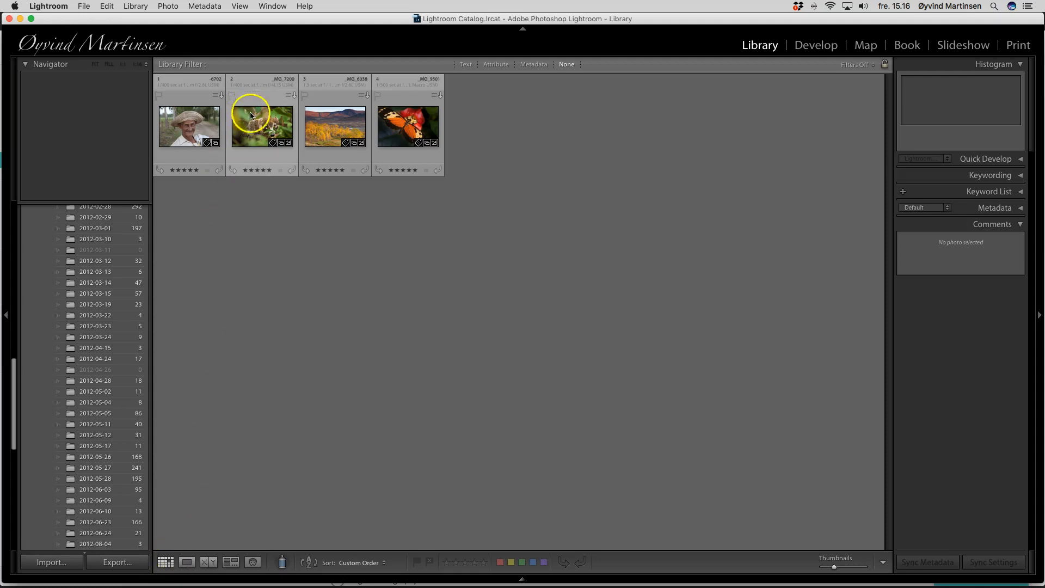
click(329, 129)
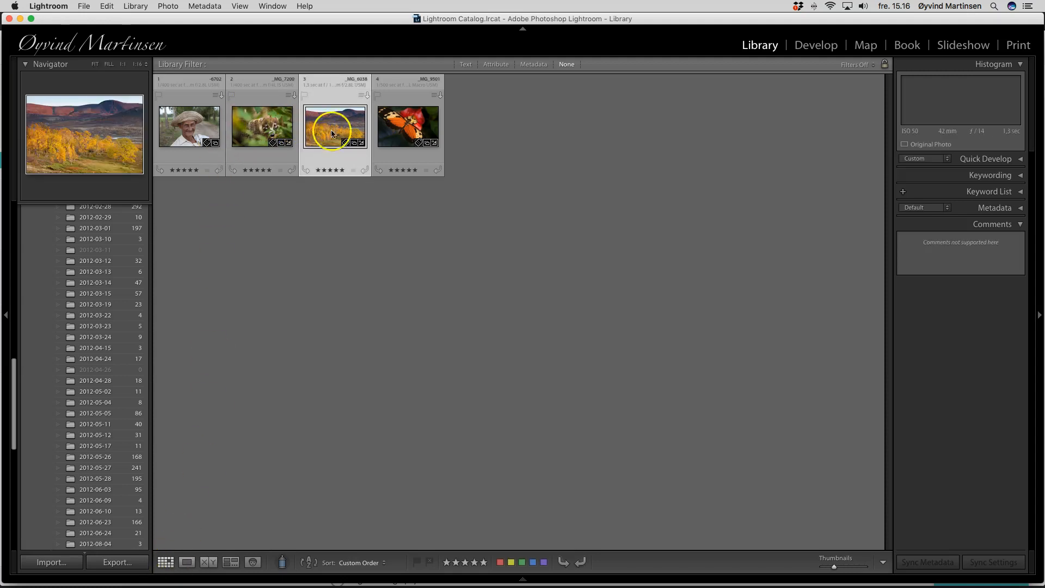
click(187, 564)
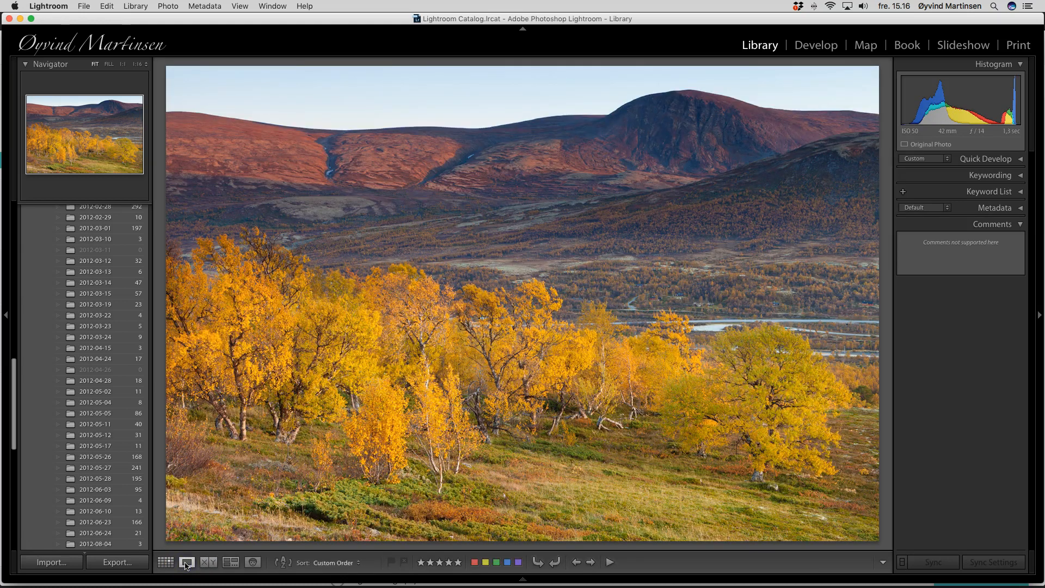
click(166, 562)
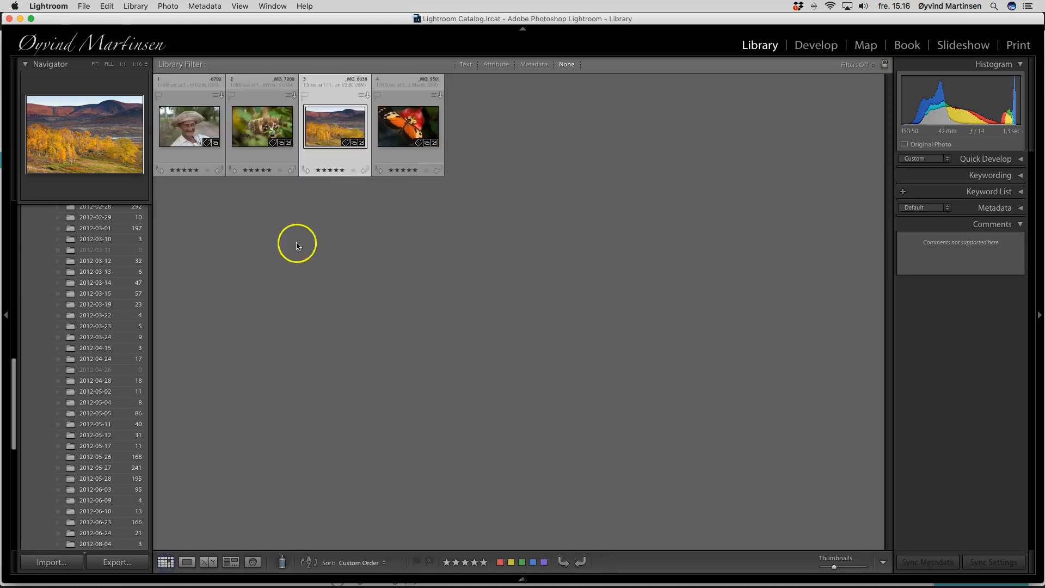
double_click(348, 131)
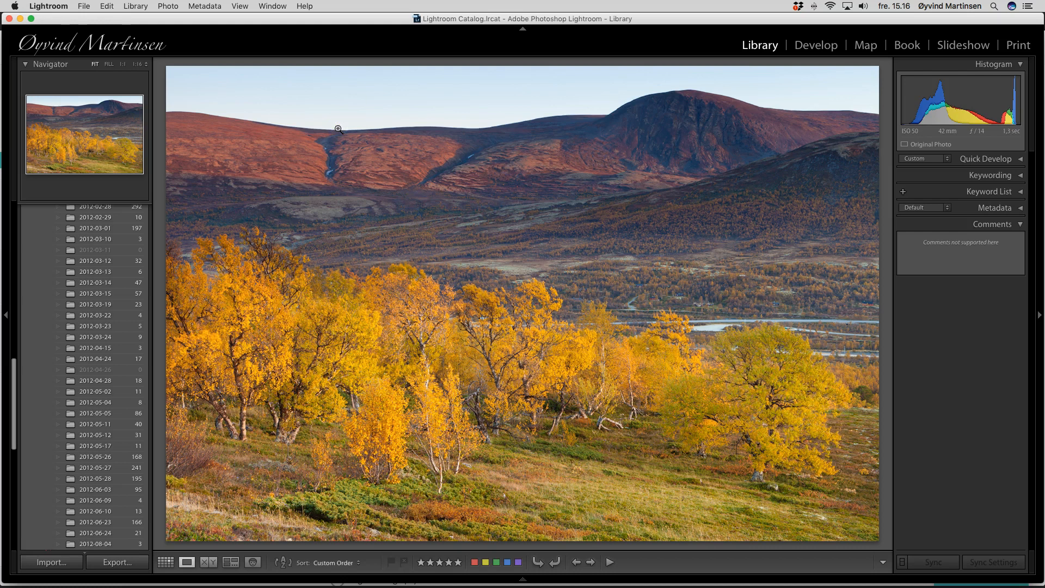
Step: Toggle the landscape photo in and out of full-screen preview
key(f)
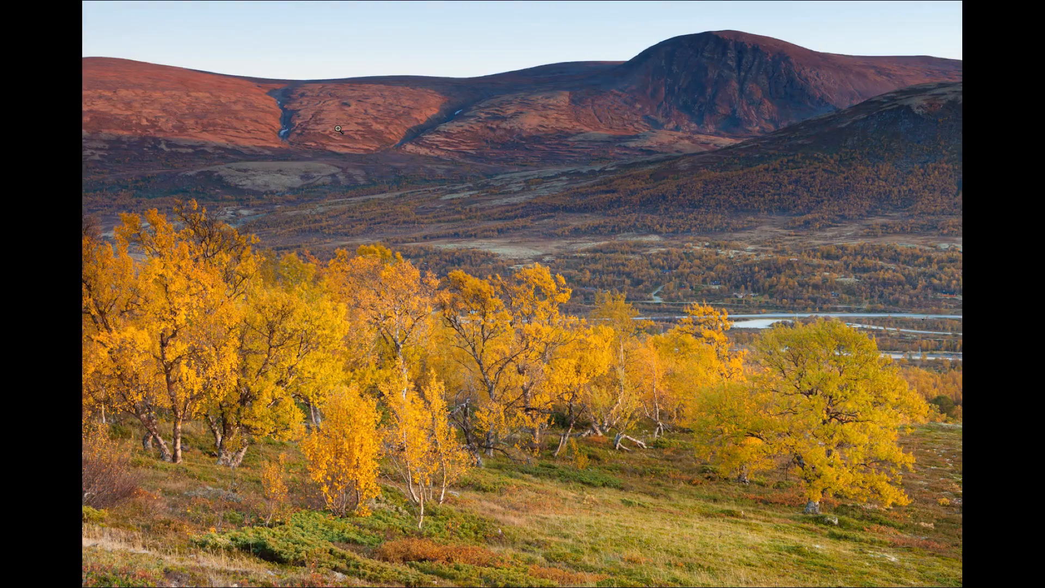
key(f)
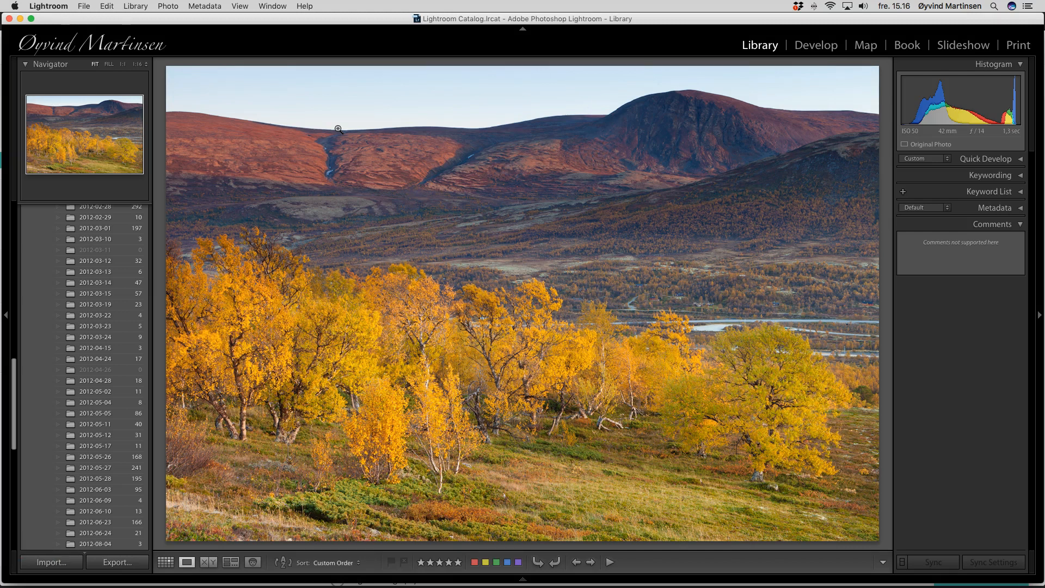
key(f)
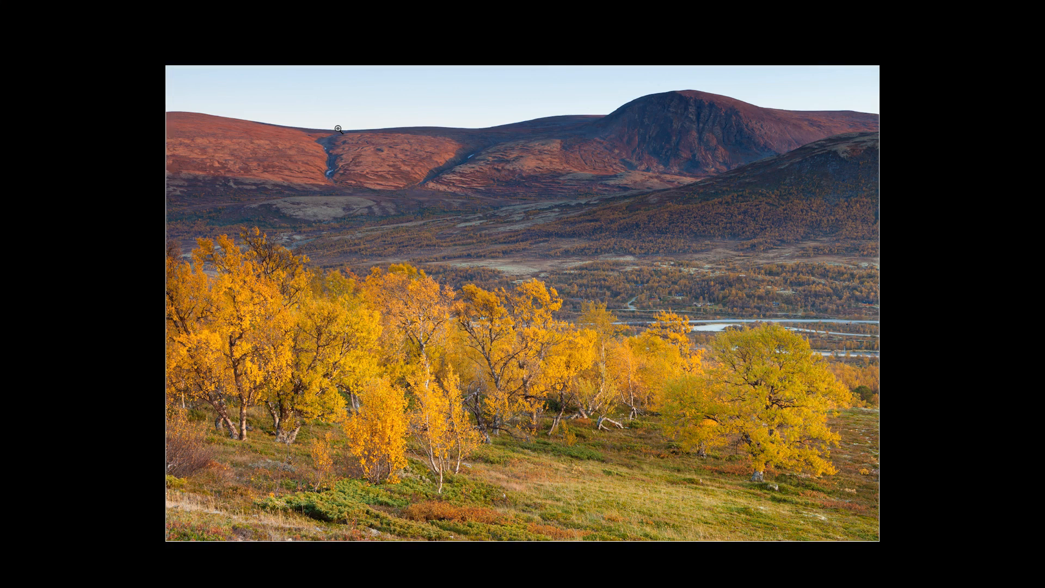
Step: Cycle through the Lights Out dimming modes around the landscape photo and back to normal
key(l)
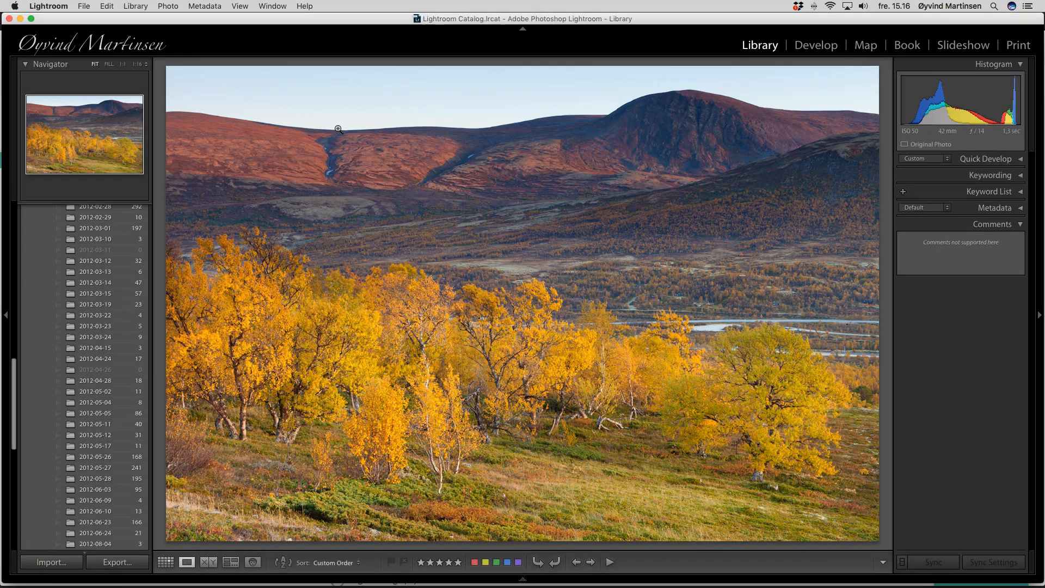
key(l)
key(l)
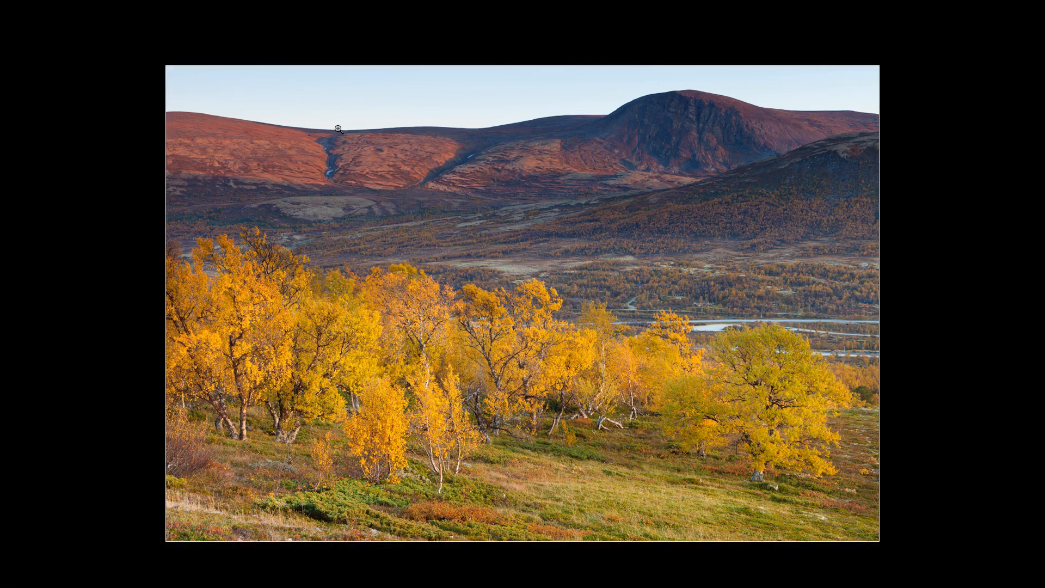
key(l)
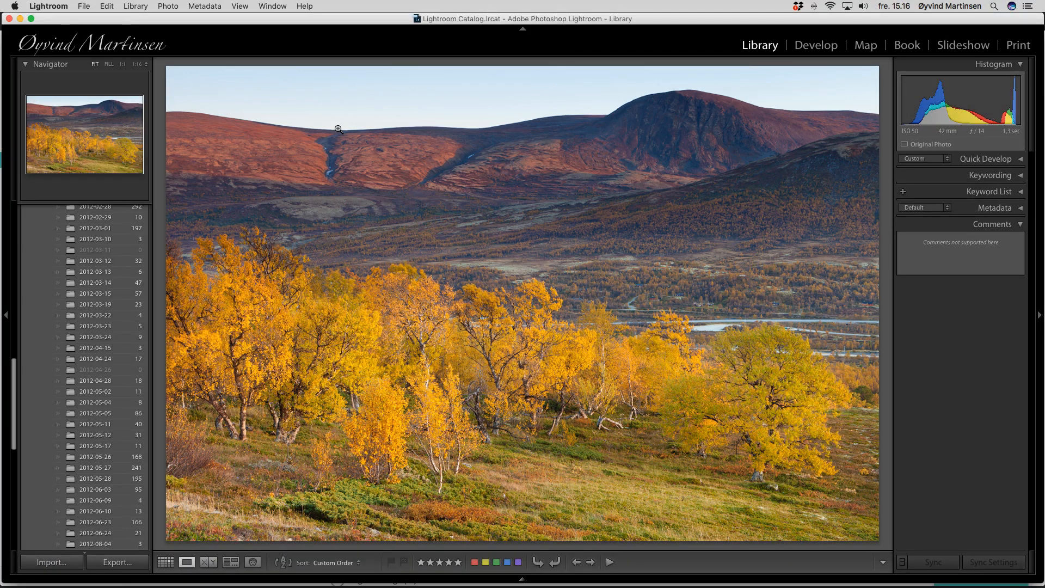
key(l)
key(l)
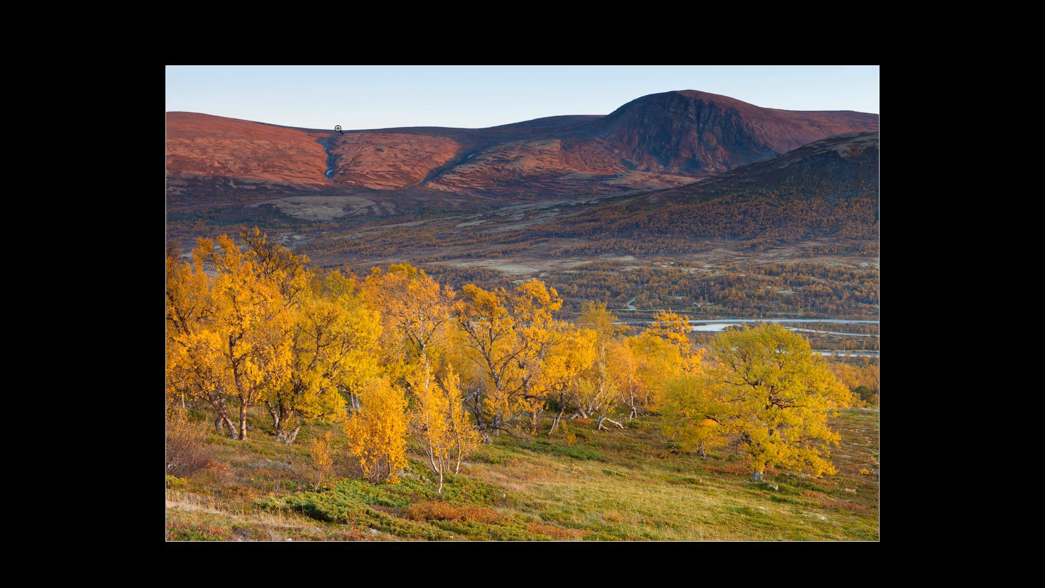
key(l)
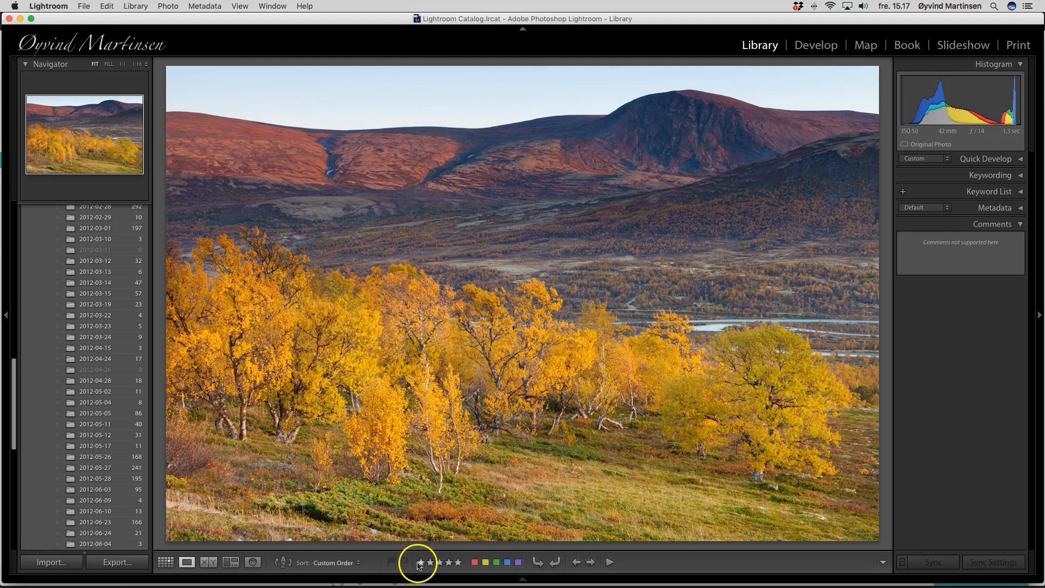
Step: Switch to Grid view and reopen the autumn landscape photo in Loupe view
click(166, 561)
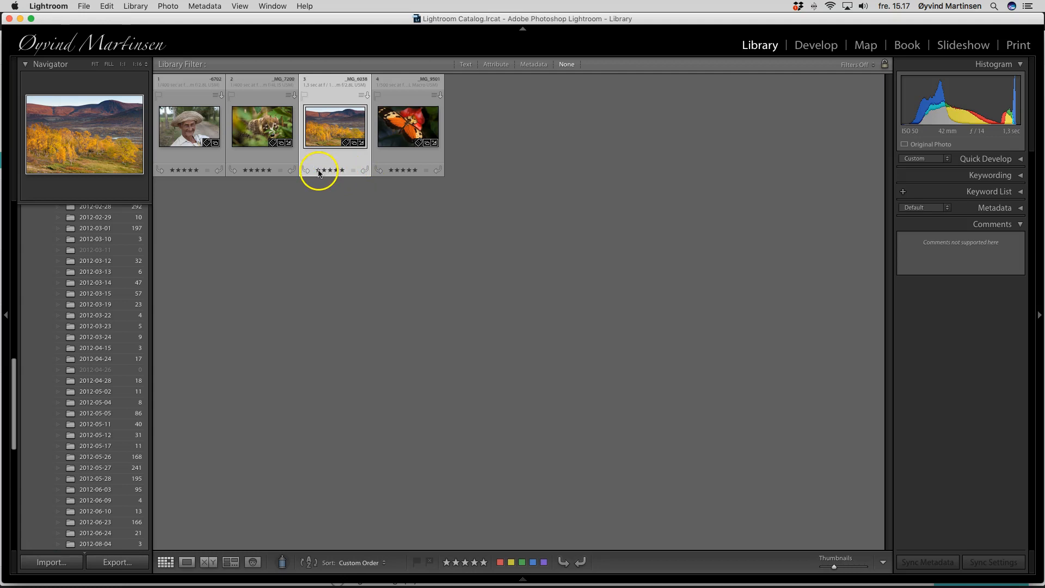
double_click(328, 136)
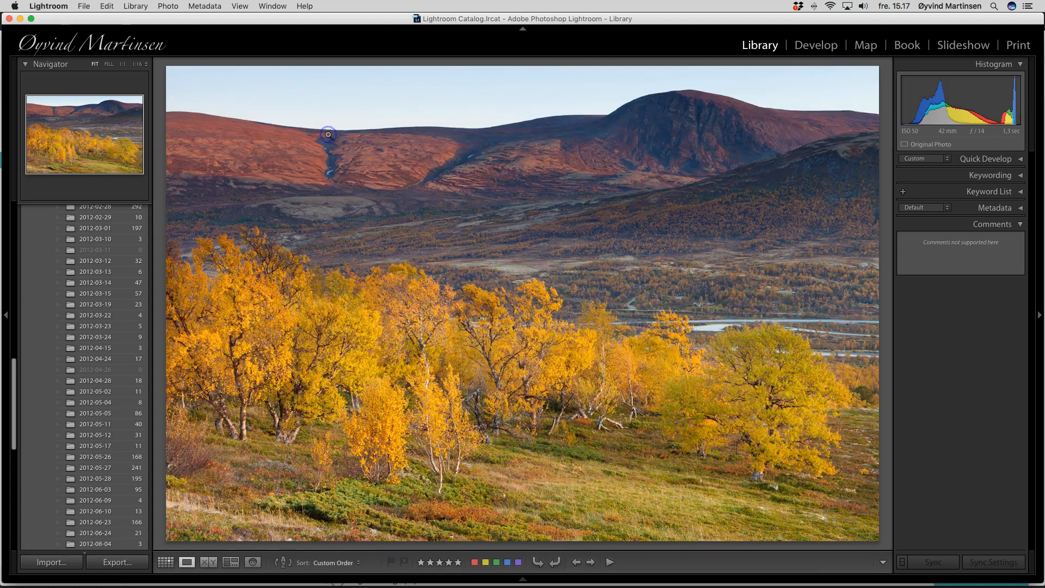
click(420, 562)
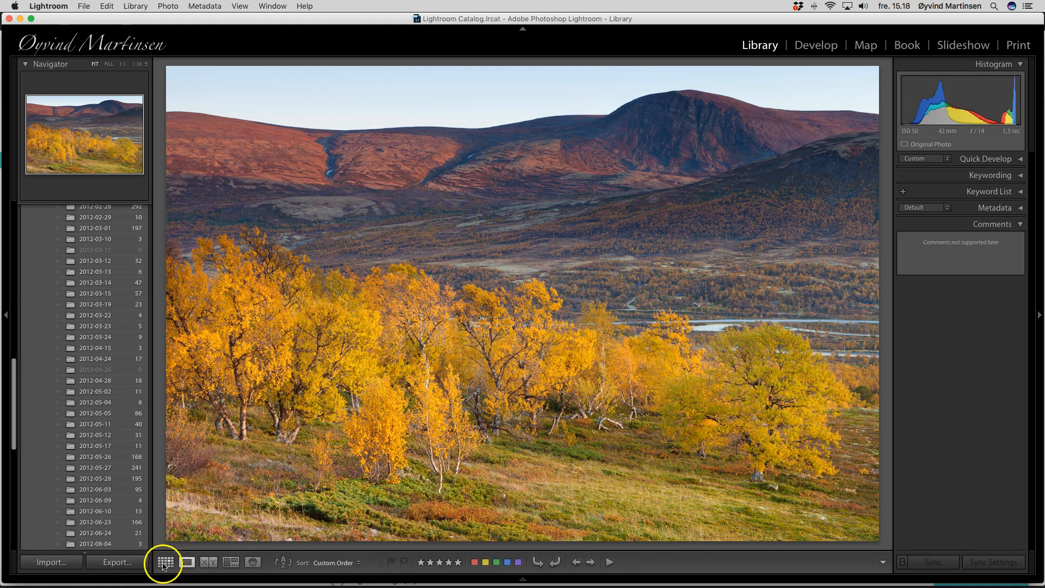
Step: Rotate the landscape photo clockwise through a full turn, then counter-clockwise and back to its original orientation
click(555, 562)
click(554, 563)
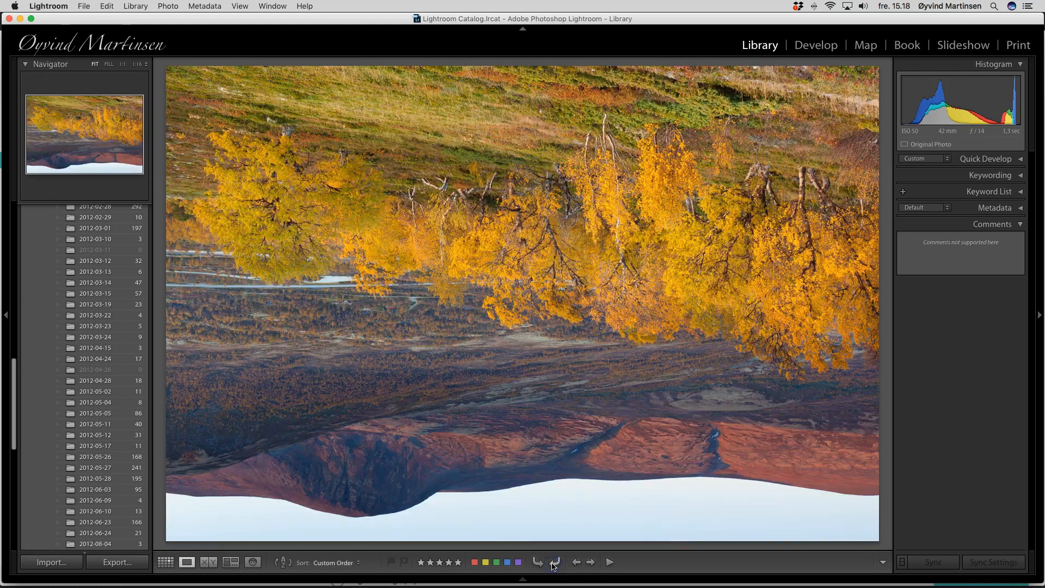
click(554, 563)
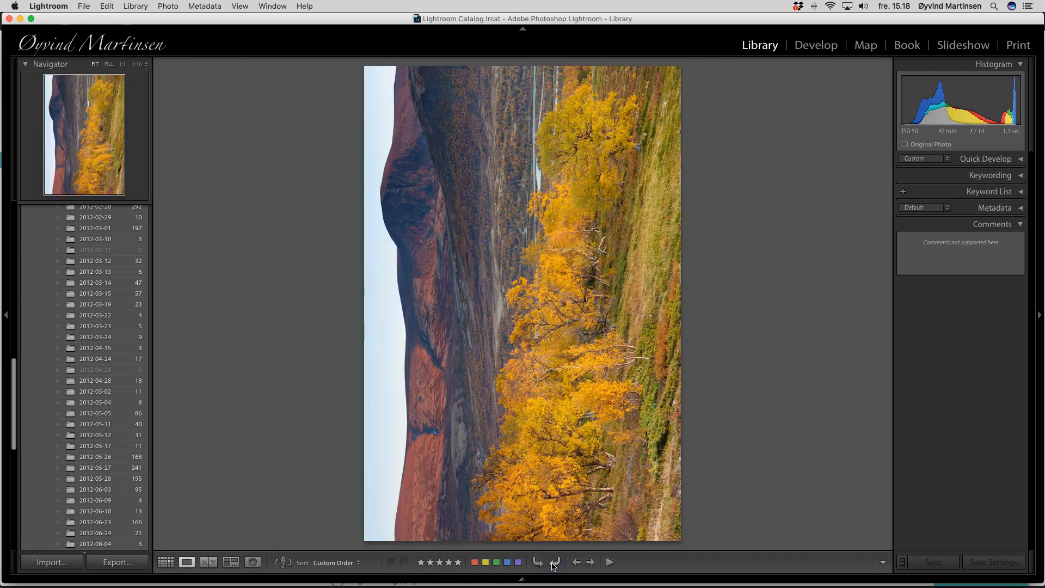
click(554, 563)
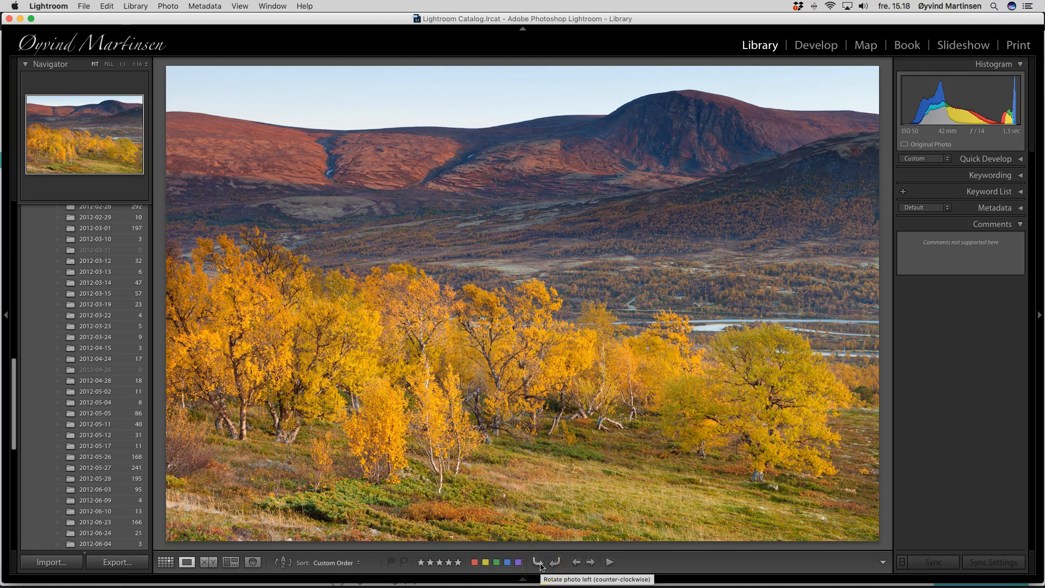
click(538, 563)
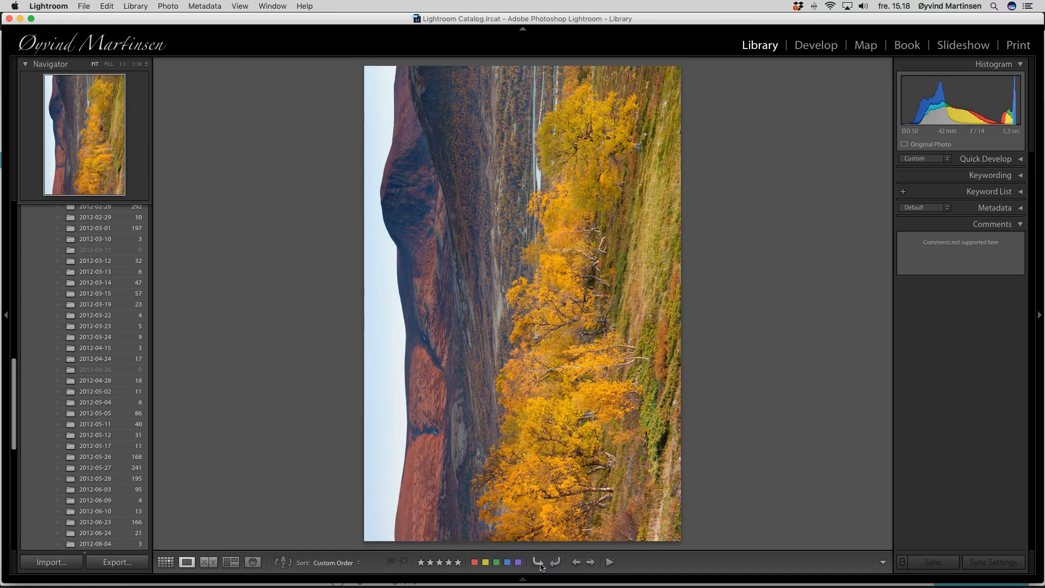
click(554, 562)
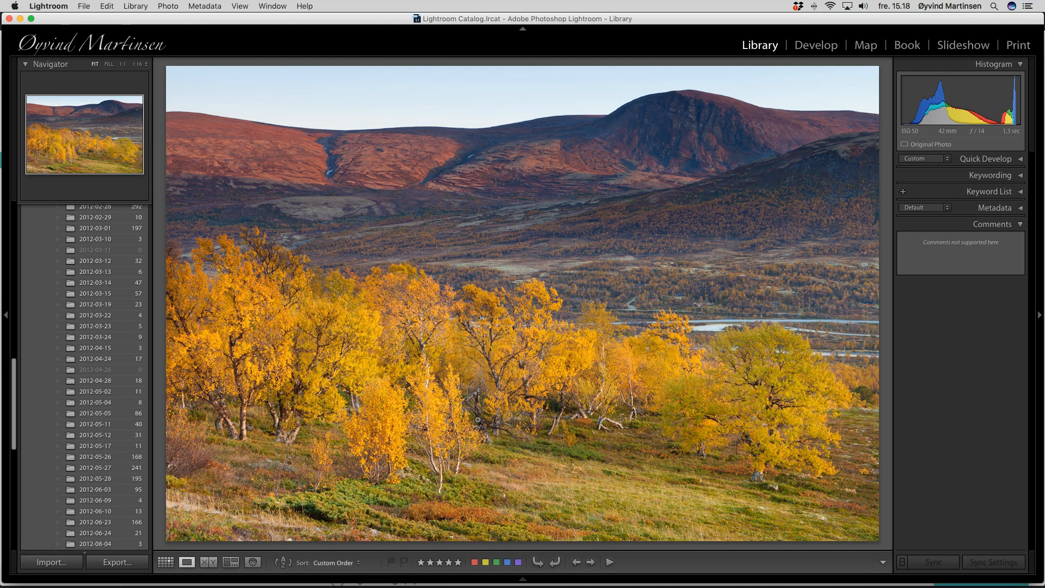
click(14, 552)
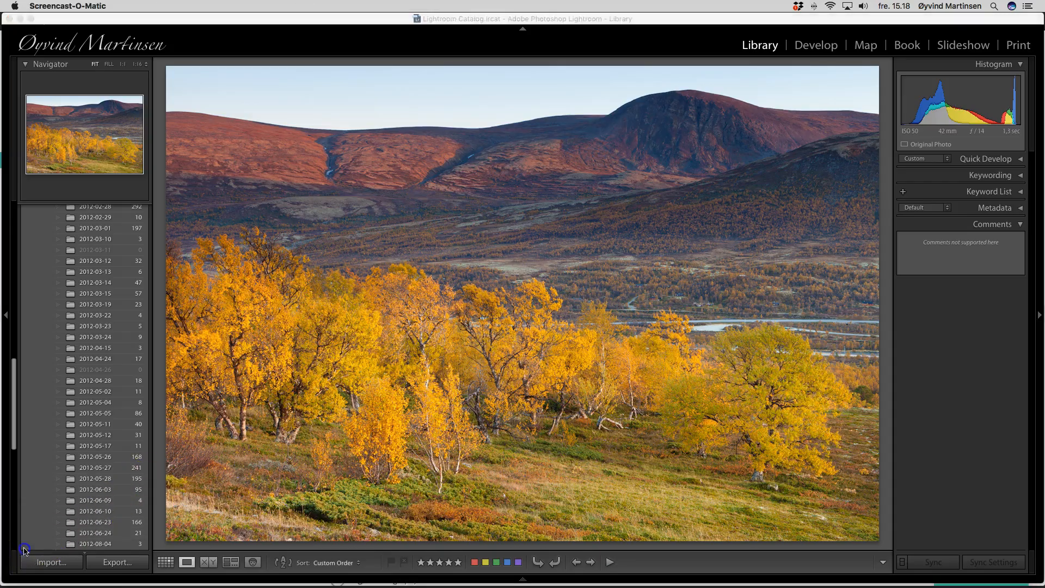